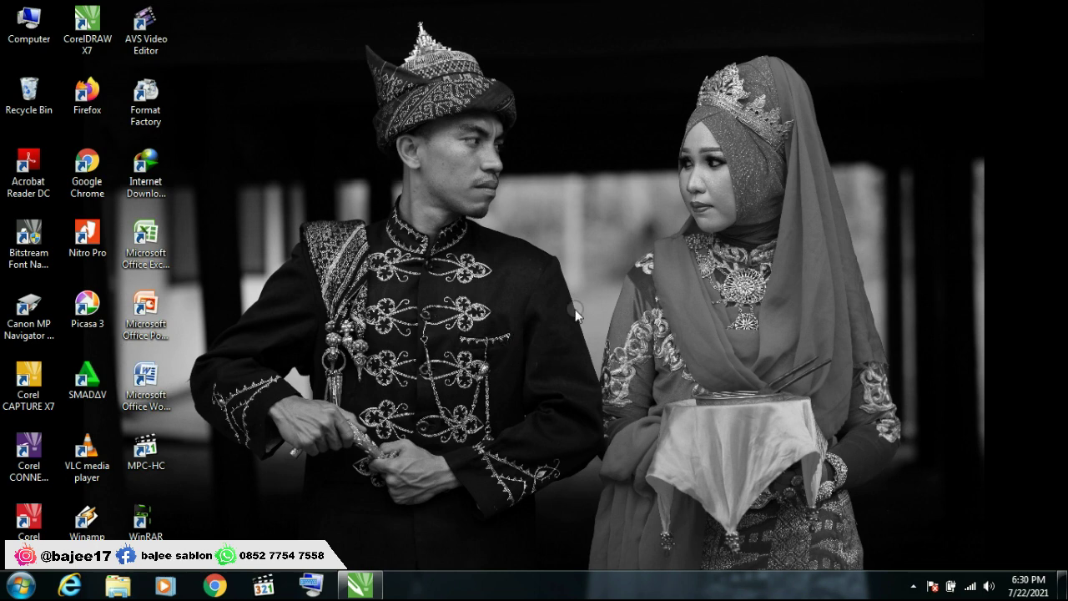
pyautogui.click(495, 225)
pyautogui.rightClick(494, 224)
pyautogui.click(526, 274)
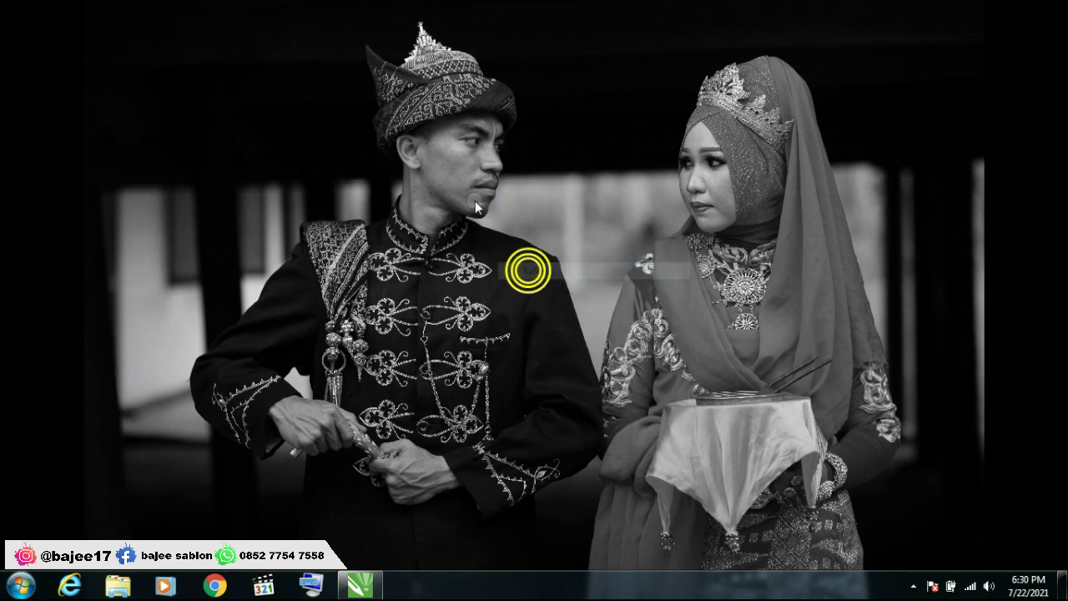
pyautogui.rightClick(475, 202)
pyautogui.click(501, 246)
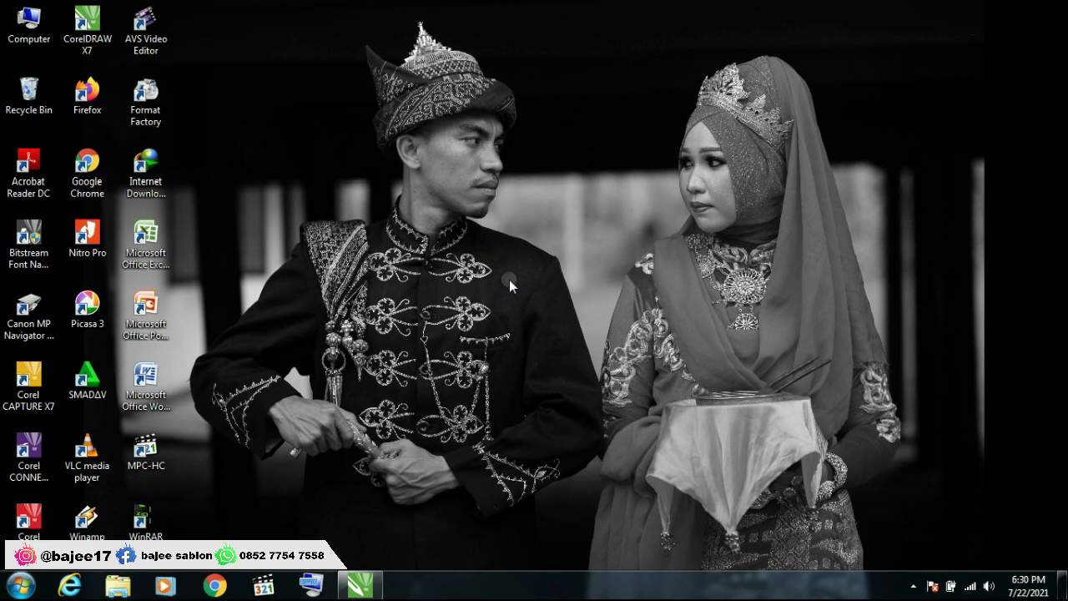
pyautogui.rightClick(522, 266)
pyautogui.click(559, 308)
# Switch to CorelDRAW X7 and create a new F4 document, 21 × 33 cm, in RGB at 300 dpi
pyautogui.click(361, 587)
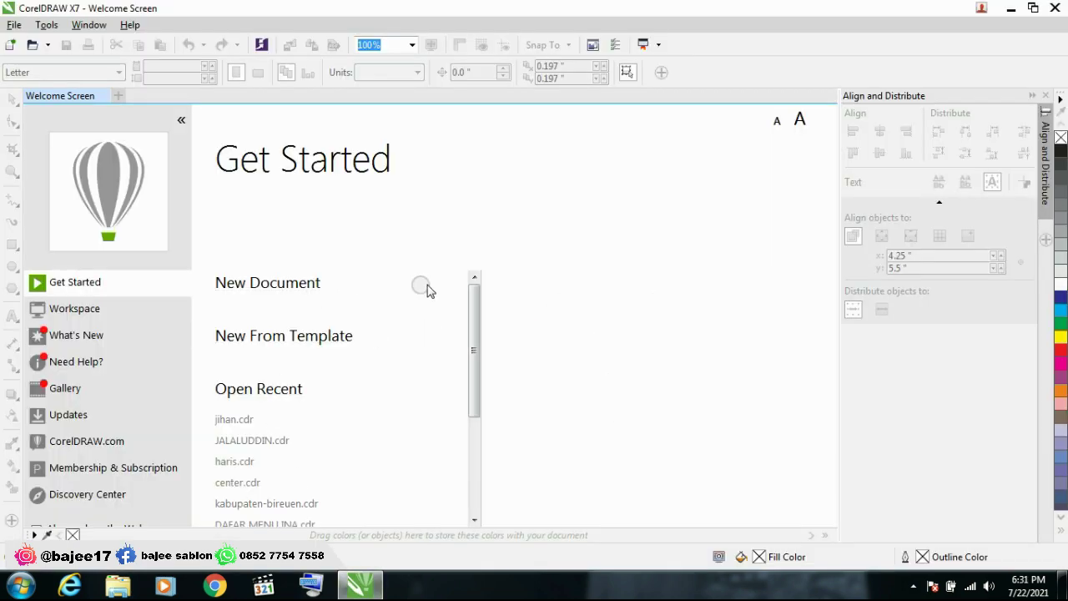
pyautogui.click(278, 286)
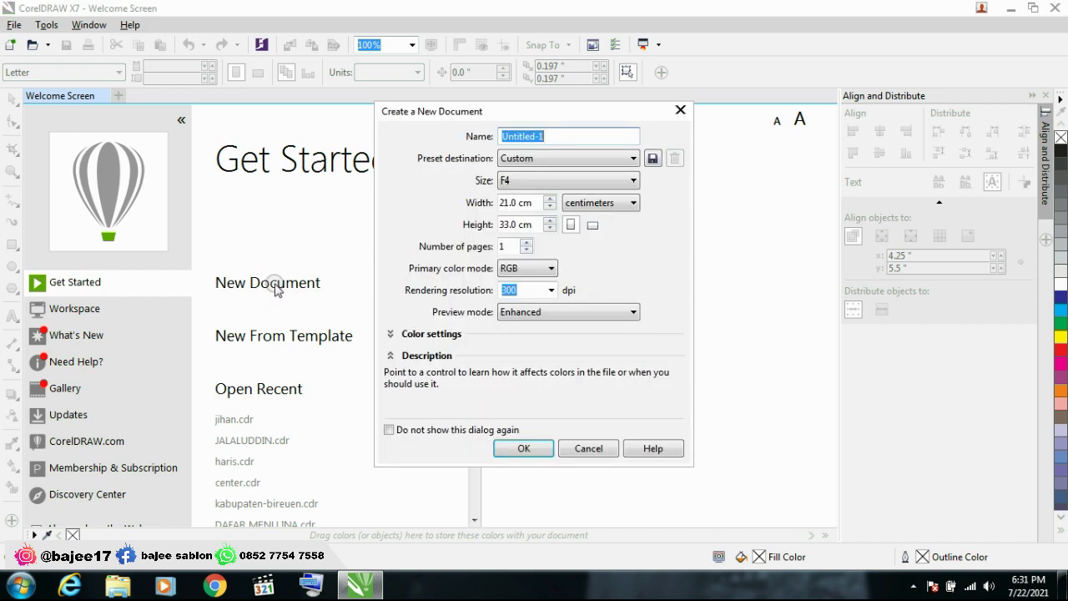
pyautogui.click(525, 446)
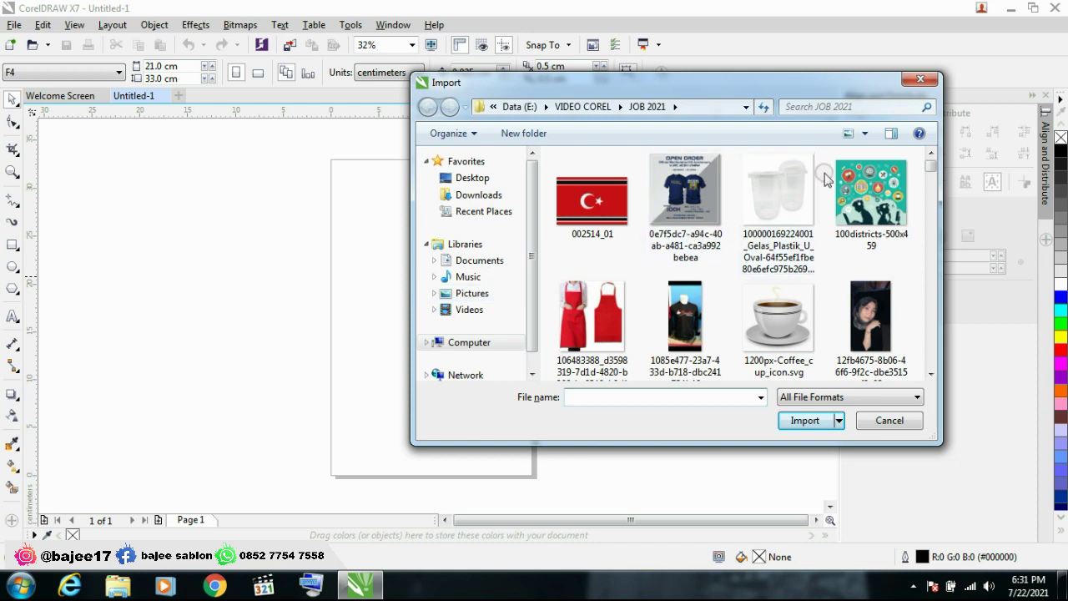
# Import the kabupaten-bireuen2 image from the JOB 2021 folder and place it at its original size on the page
pyautogui.moveTo(793, 90); pyautogui.dragTo(624, 109)
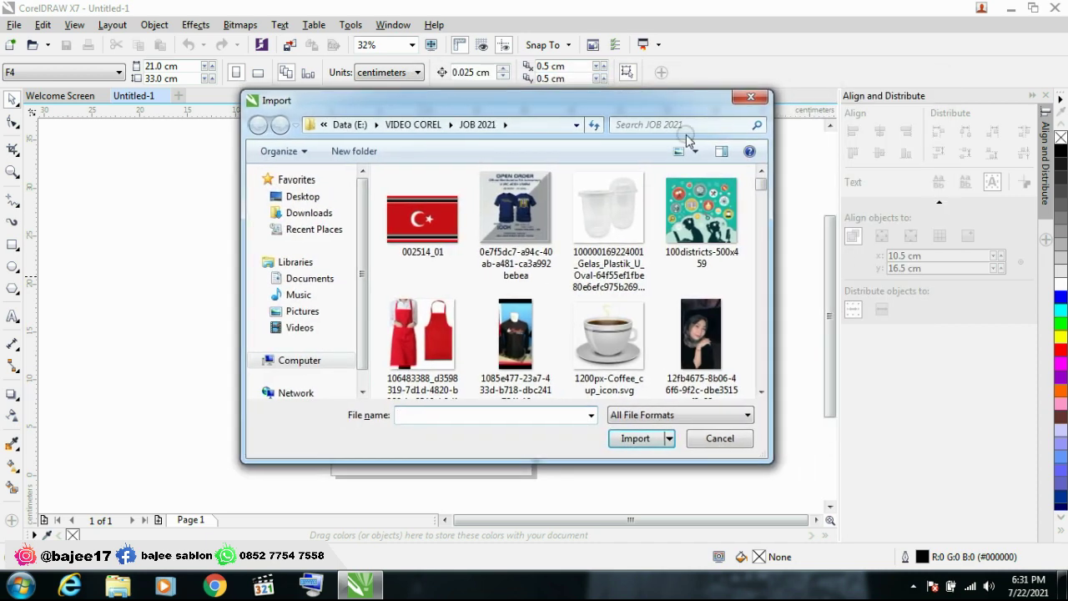
pyautogui.moveTo(761, 190)
pyautogui.mouseDown()
pyautogui.moveTo(765, 221)
pyautogui.moveTo(761, 185)
pyautogui.moveTo(760, 199)
pyautogui.mouseUp()
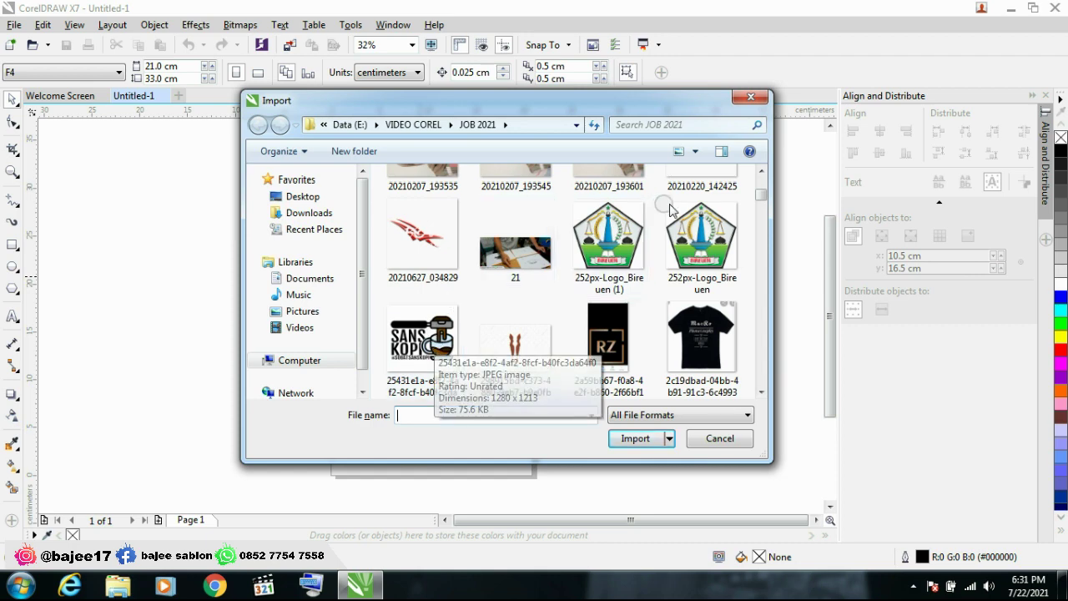
pyautogui.scroll(-5, 709, 242)
pyautogui.moveTo(761, 194); pyautogui.dragTo(762, 182)
pyautogui.click(613, 357)
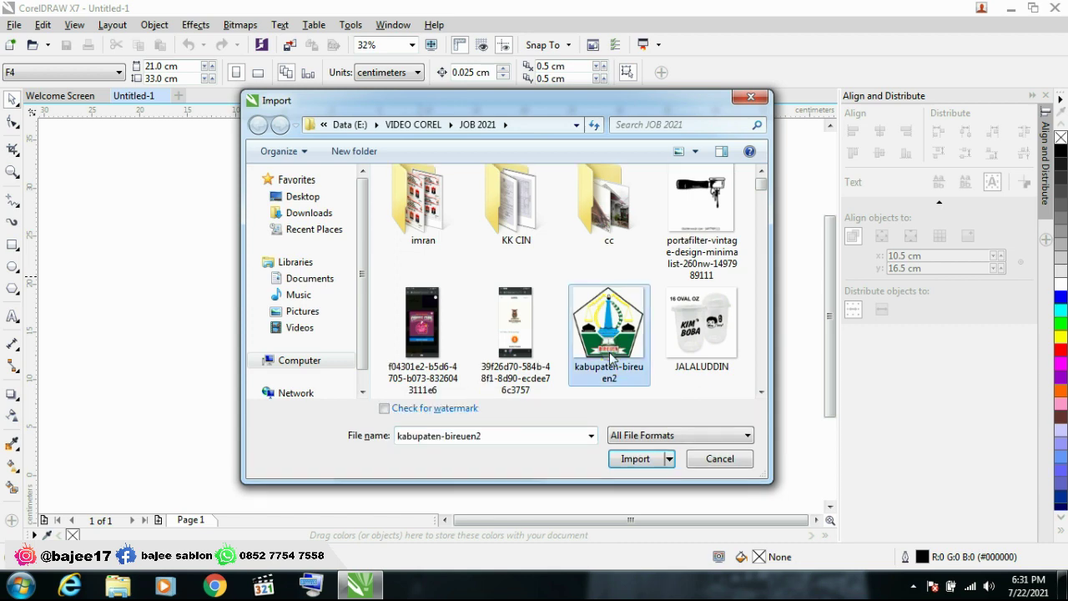
pyautogui.click(639, 459)
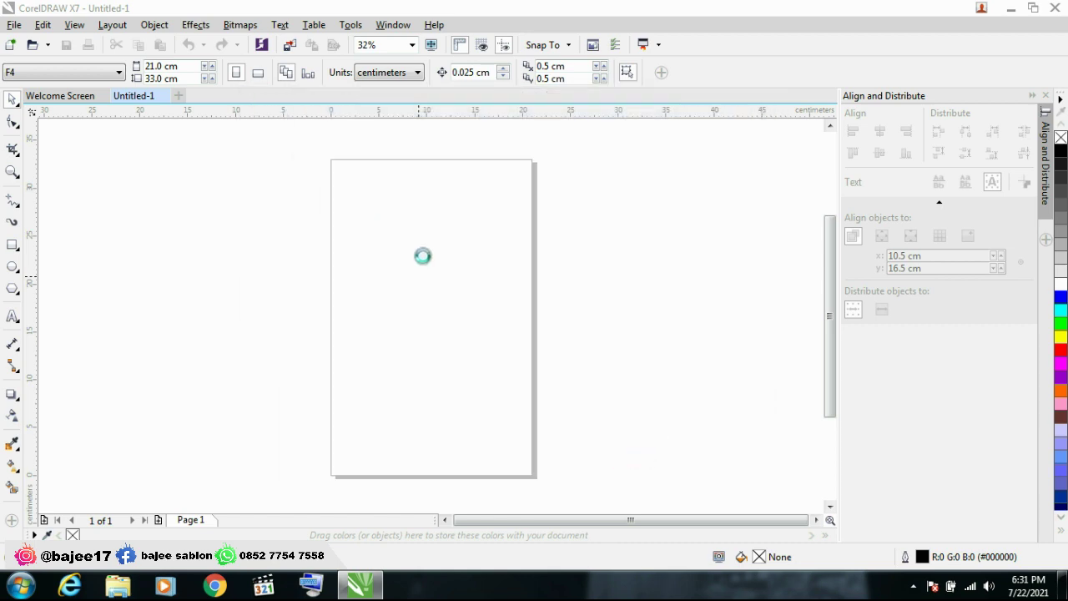
pyautogui.click(360, 222)
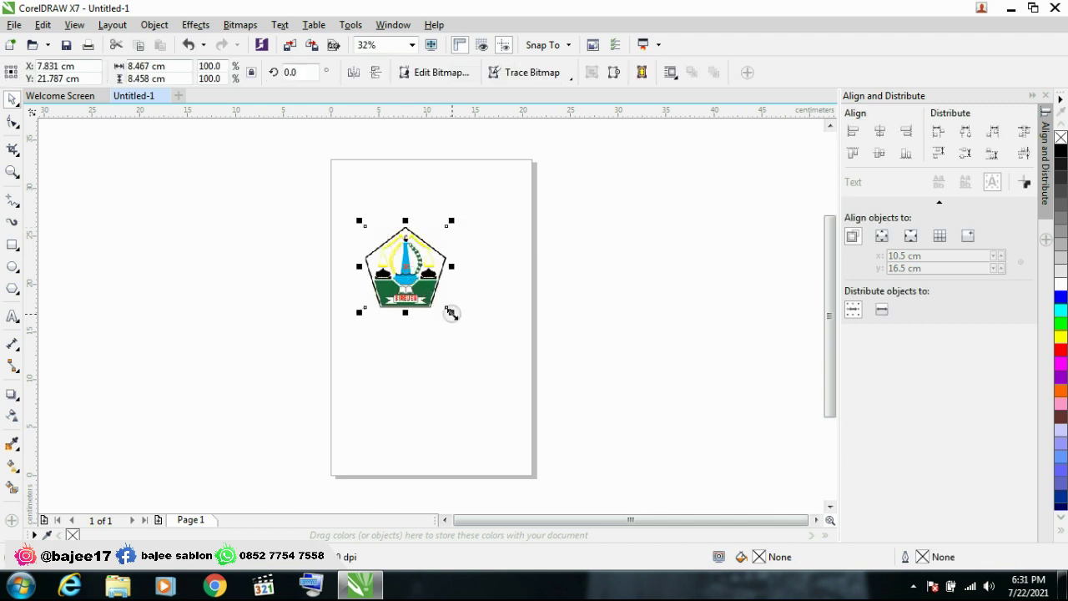
# Enlarge the imported logo proportionally to about 13.5 cm wide and move it off the page into the empty area on its right
pyautogui.moveTo(450, 312); pyautogui.dragTo(505, 371)
pyautogui.scroll(-2, 338, 310)
pyautogui.moveTo(373, 293); pyautogui.dragTo(486, 258)
pyautogui.scroll(2, 500, 259)
pyautogui.moveTo(457, 213)
pyautogui.mouseDown()
pyautogui.moveTo(517, 220)
pyautogui.moveTo(475, 220)
pyautogui.mouseUp()
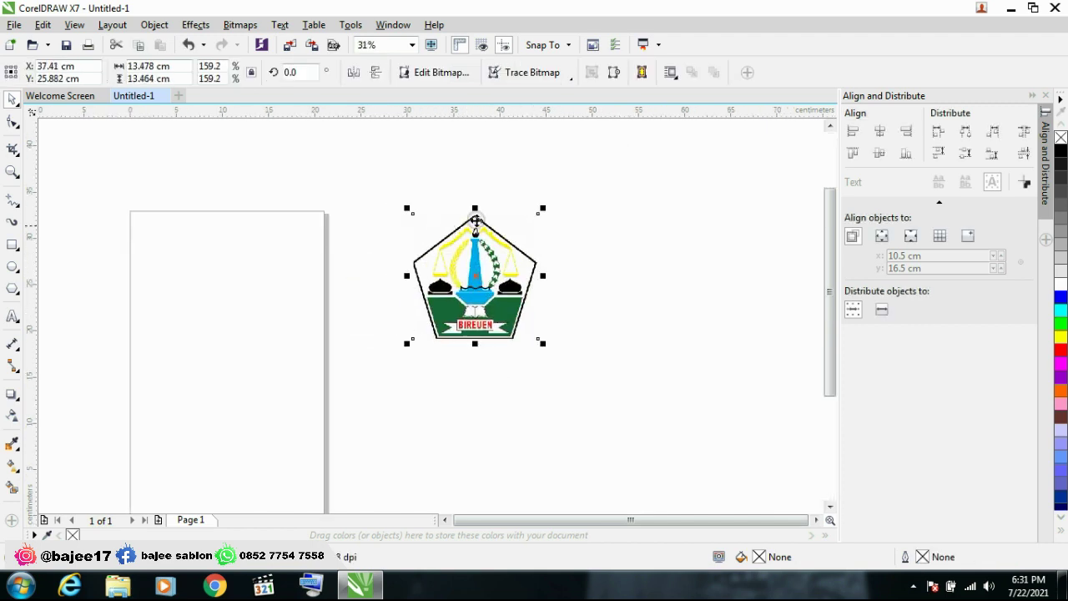
pyautogui.click(554, 263)
pyautogui.scroll(4, 527, 253)
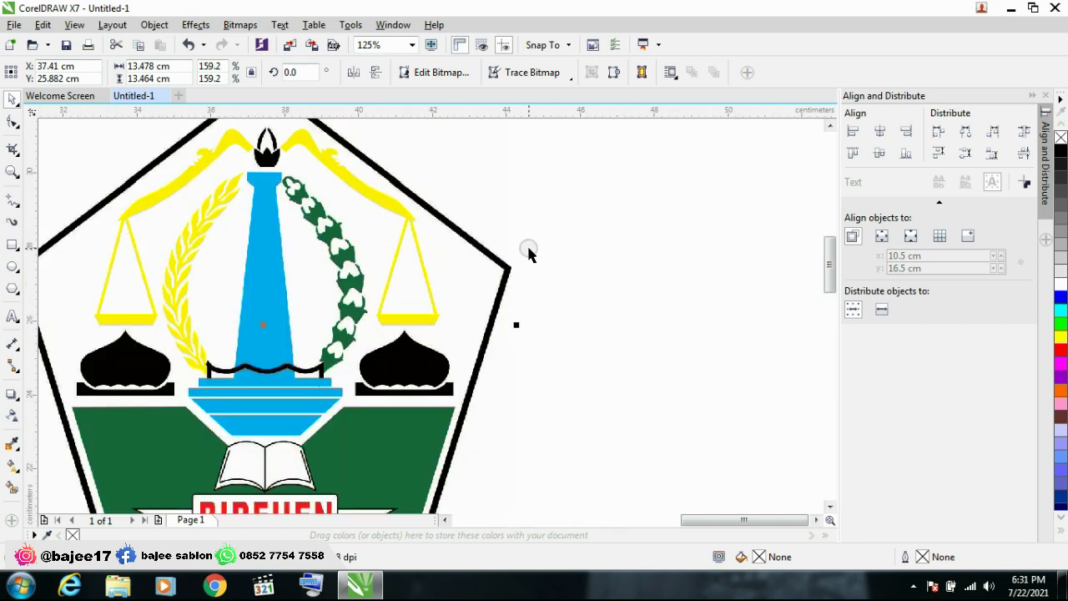
pyautogui.scroll(-2, 441, 208)
pyautogui.scroll(3, 407, 220)
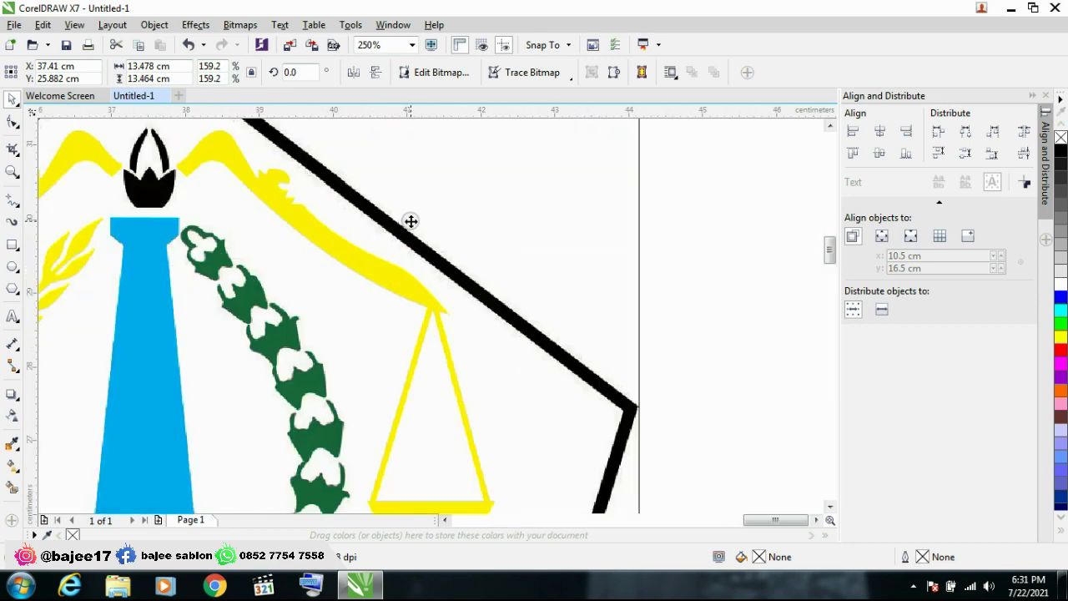
pyautogui.scroll(-4, 336, 281)
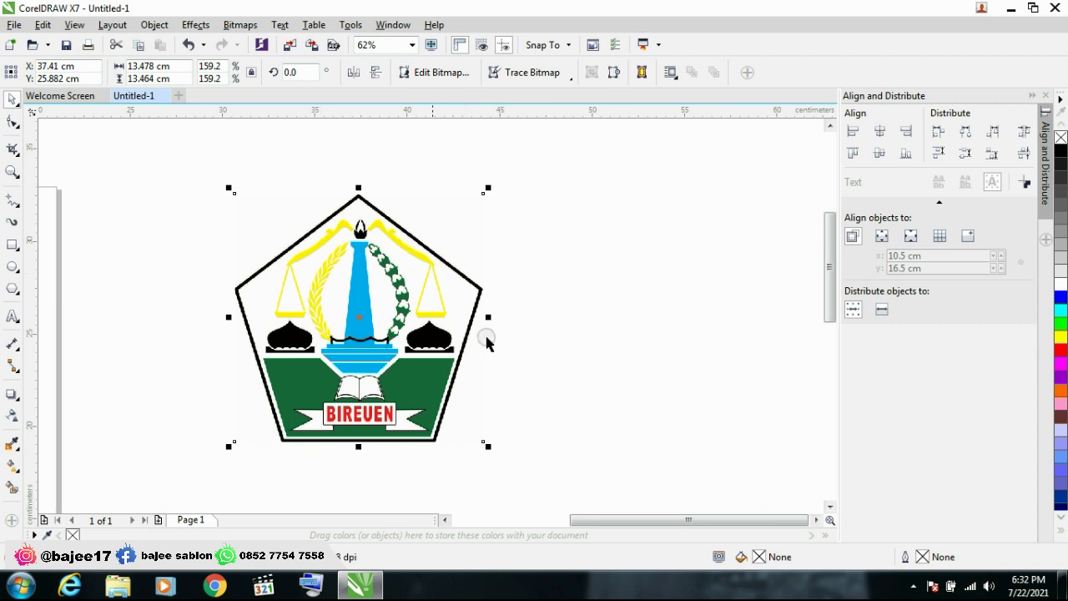
pyautogui.moveTo(355, 315)
pyautogui.mouseDown()
pyautogui.moveTo(363, 319)
pyautogui.moveTo(337, 322)
pyautogui.mouseUp()
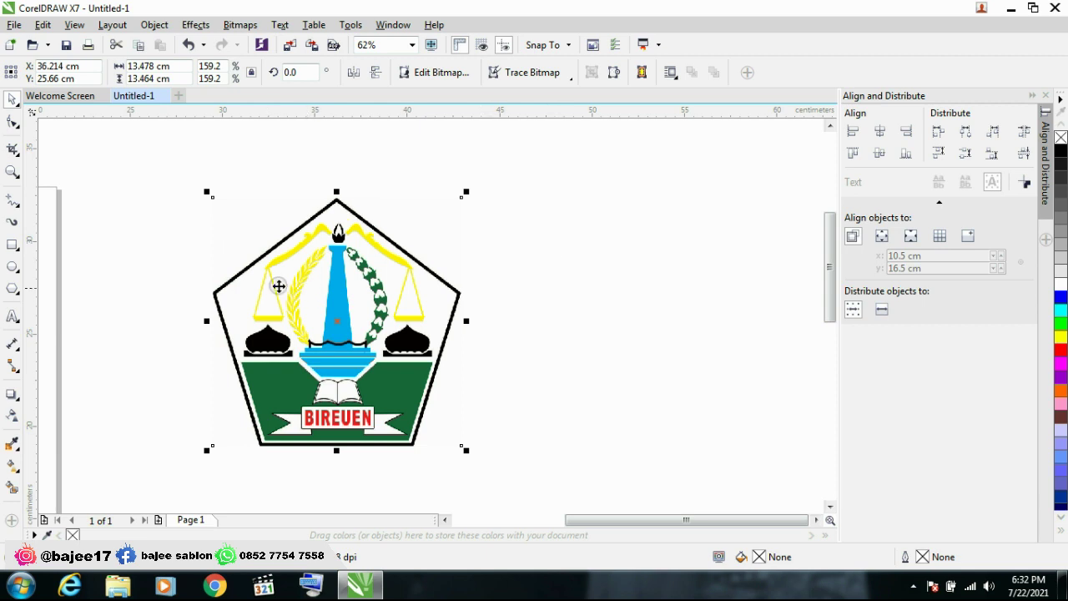
# Examine the edge quality of the logo's black pentagon outline at pixel level and compare it with the whole logo
pyautogui.scroll(2, 247, 273)
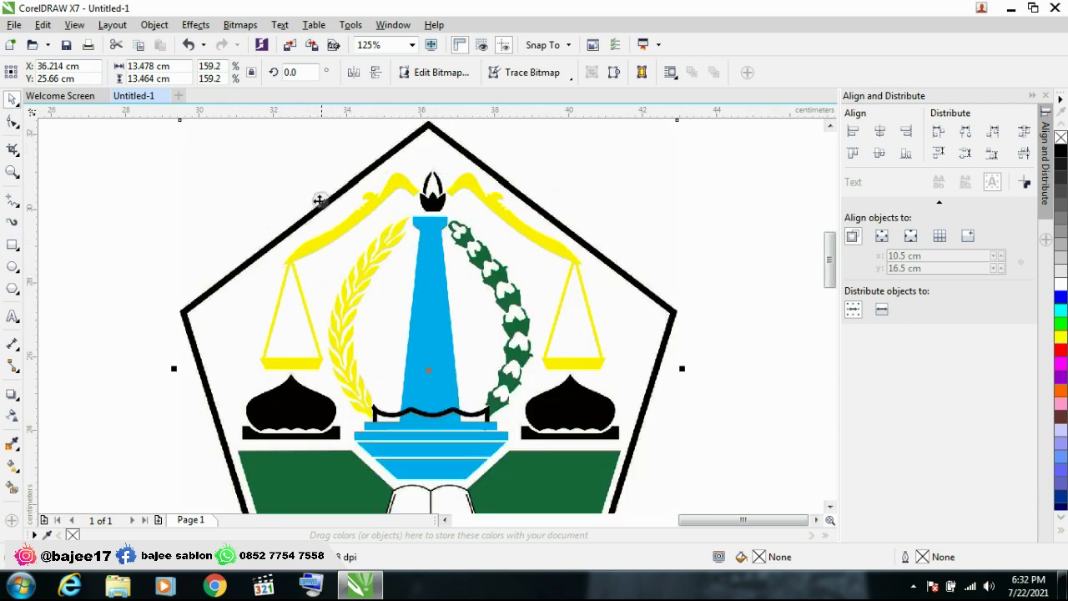
pyautogui.scroll(-2, 317, 200)
pyautogui.scroll(2, 358, 208)
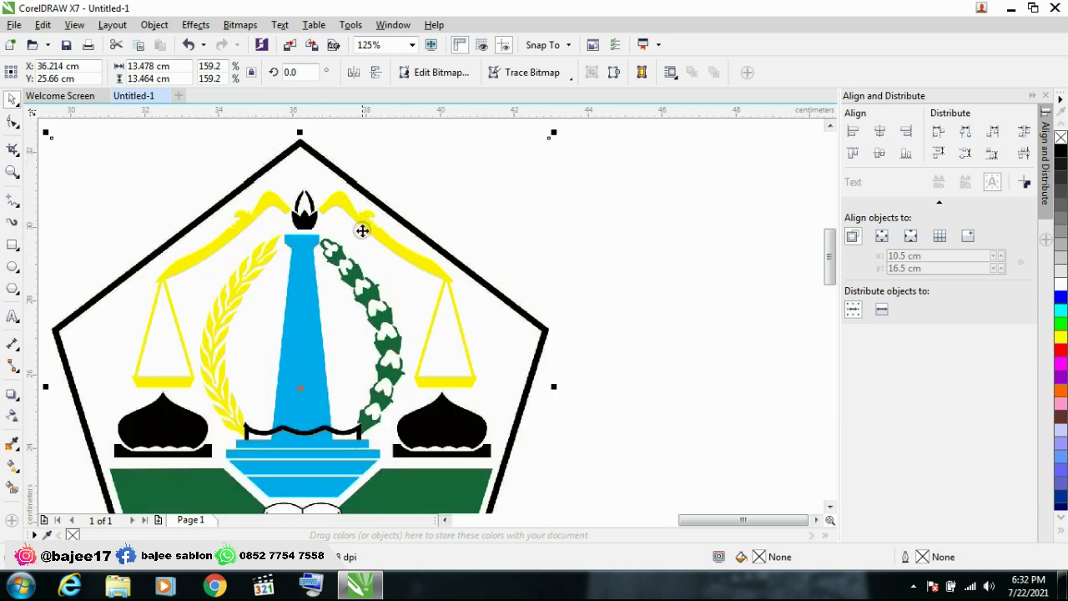
pyautogui.scroll(-2, 362, 231)
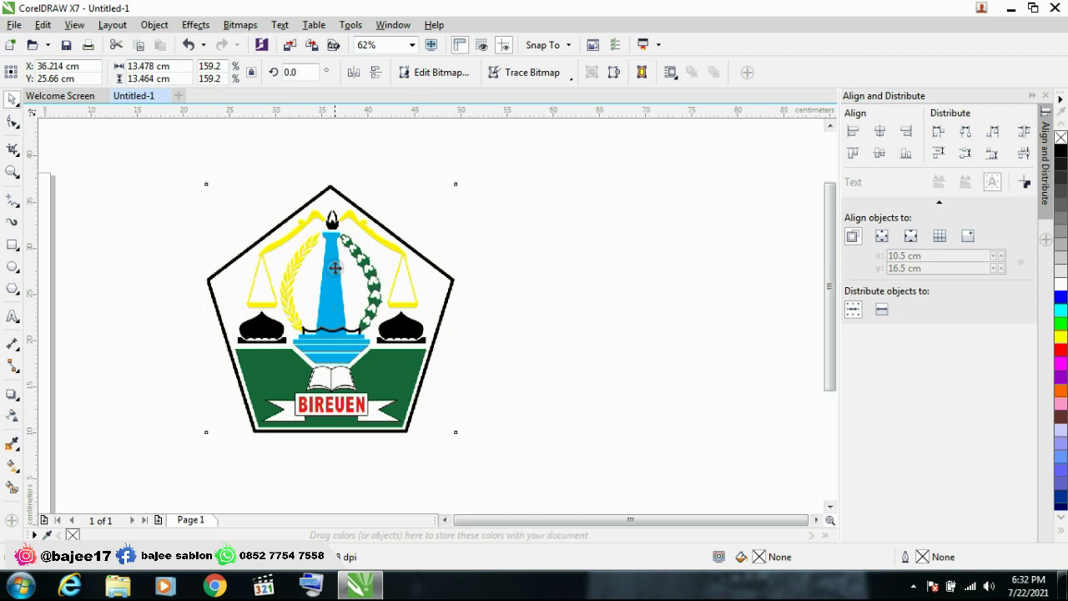
pyautogui.scroll(-1, 384, 271)
pyautogui.scroll(1, 341, 244)
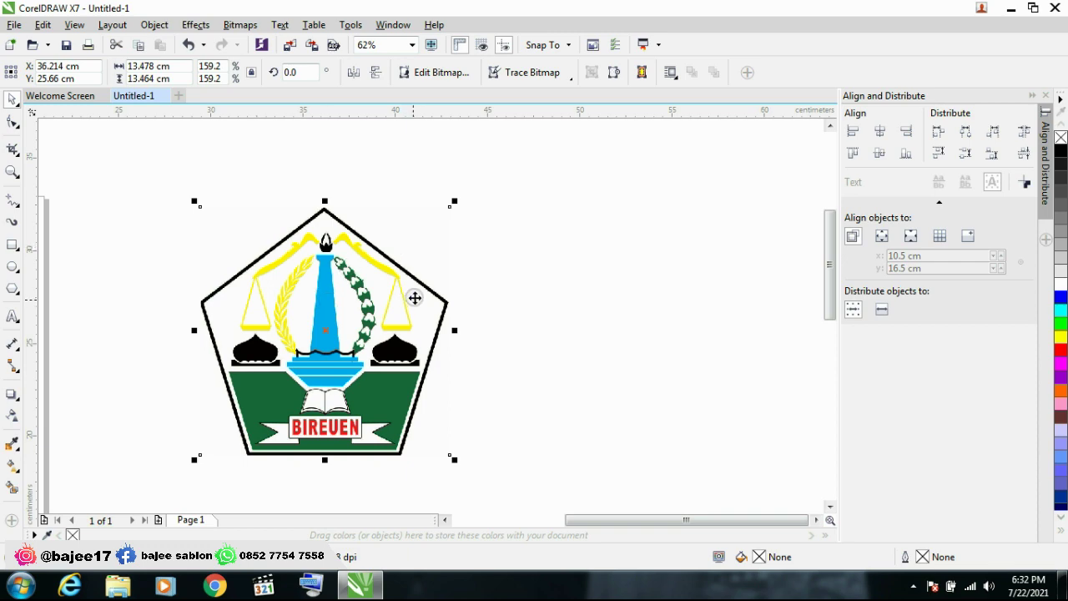
pyautogui.scroll(3, 392, 238)
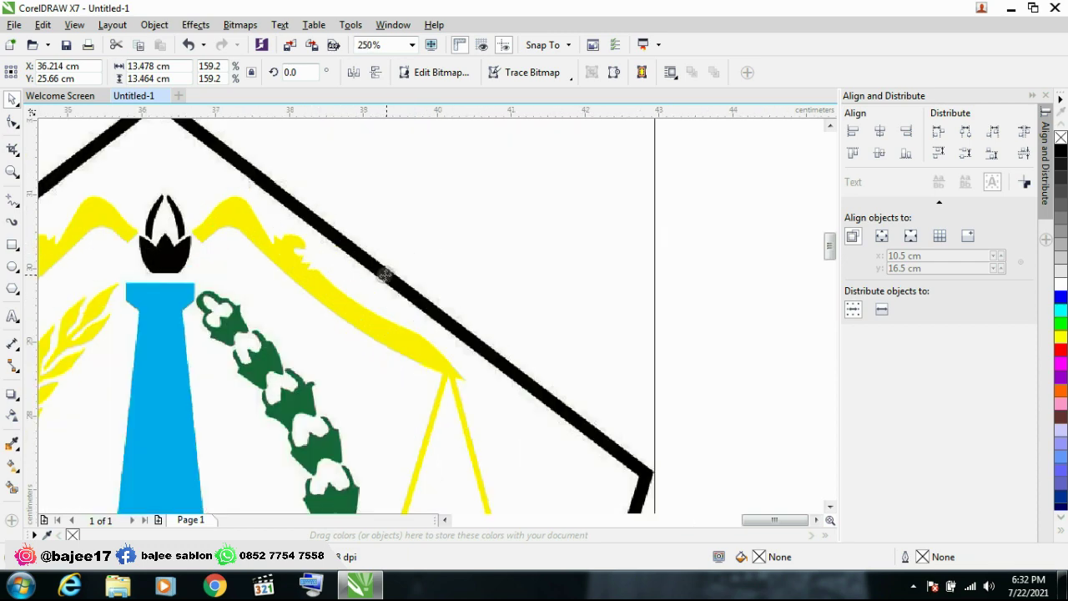
pyautogui.scroll(3, 375, 254)
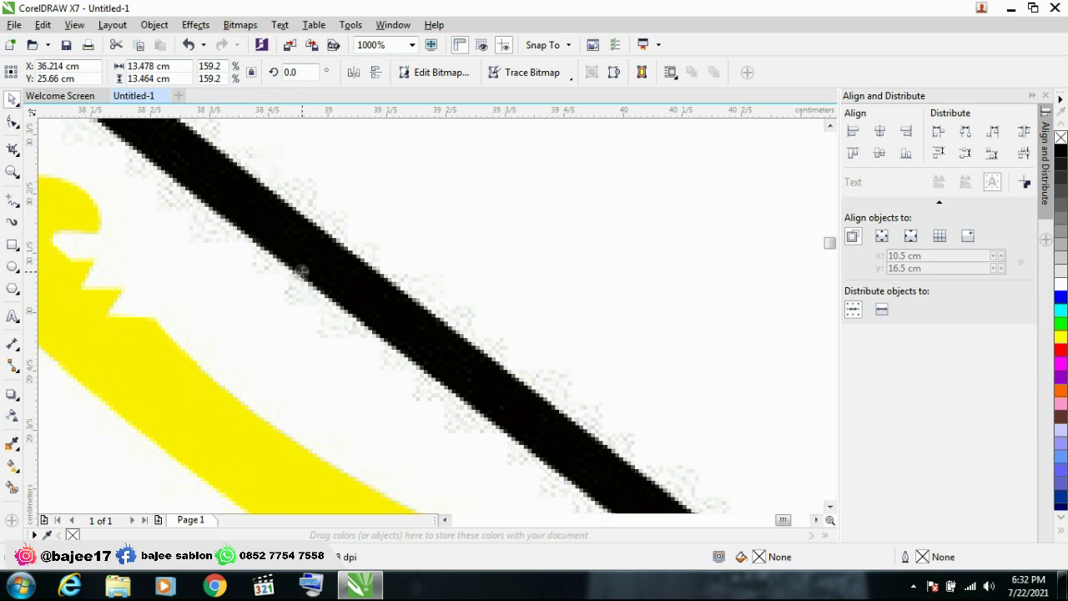
pyautogui.scroll(-3, 364, 312)
pyautogui.scroll(3, 323, 277)
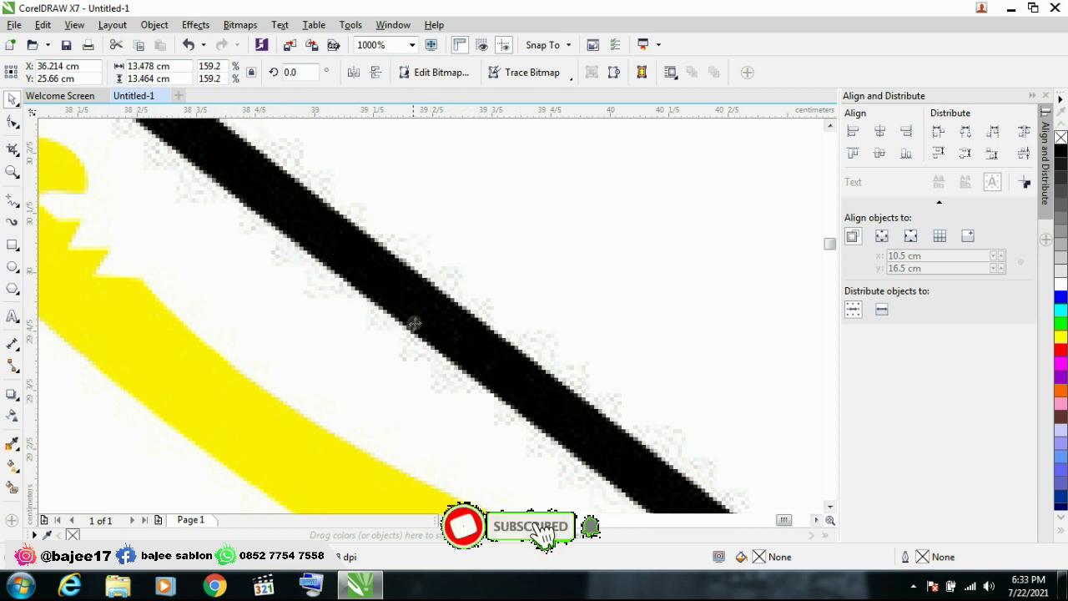
pyautogui.scroll(-3, 409, 309)
pyautogui.scroll(2, 384, 282)
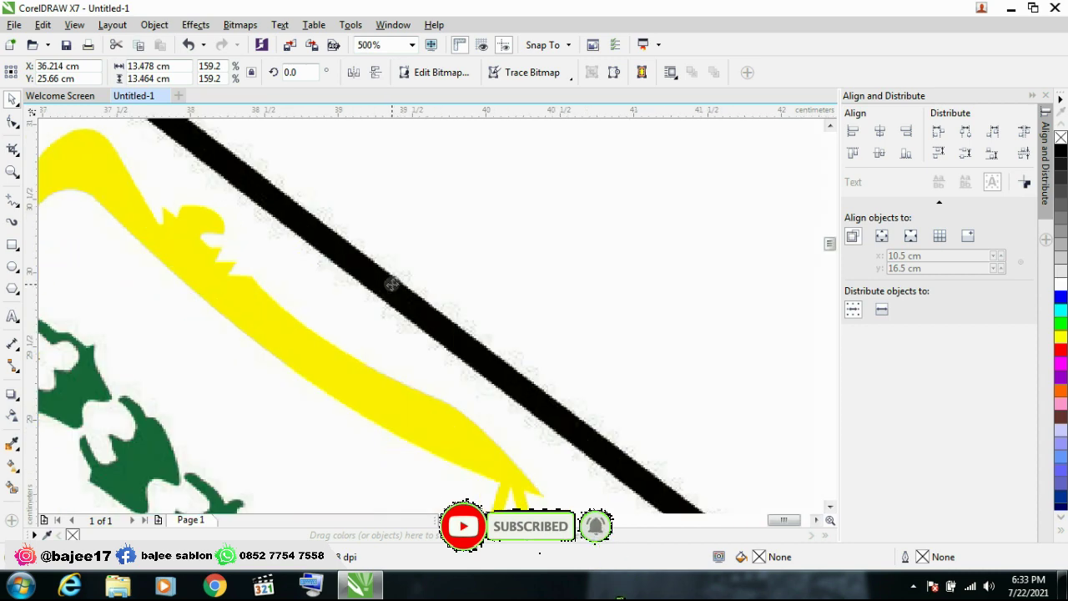
pyautogui.scroll(2, 391, 284)
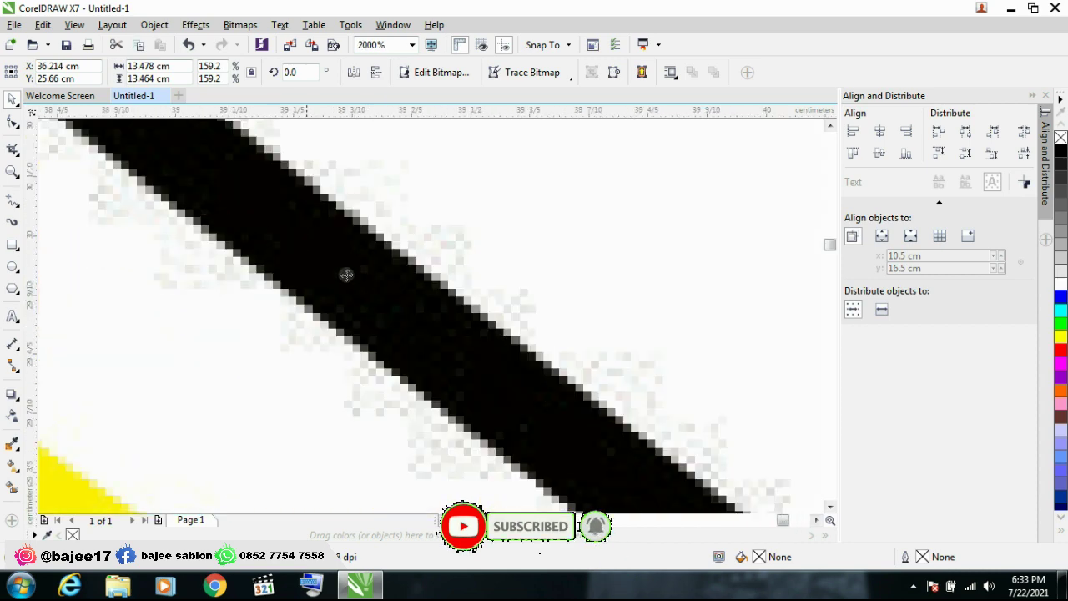
pyautogui.scroll(-2, 348, 307)
pyautogui.scroll(-2, 286, 274)
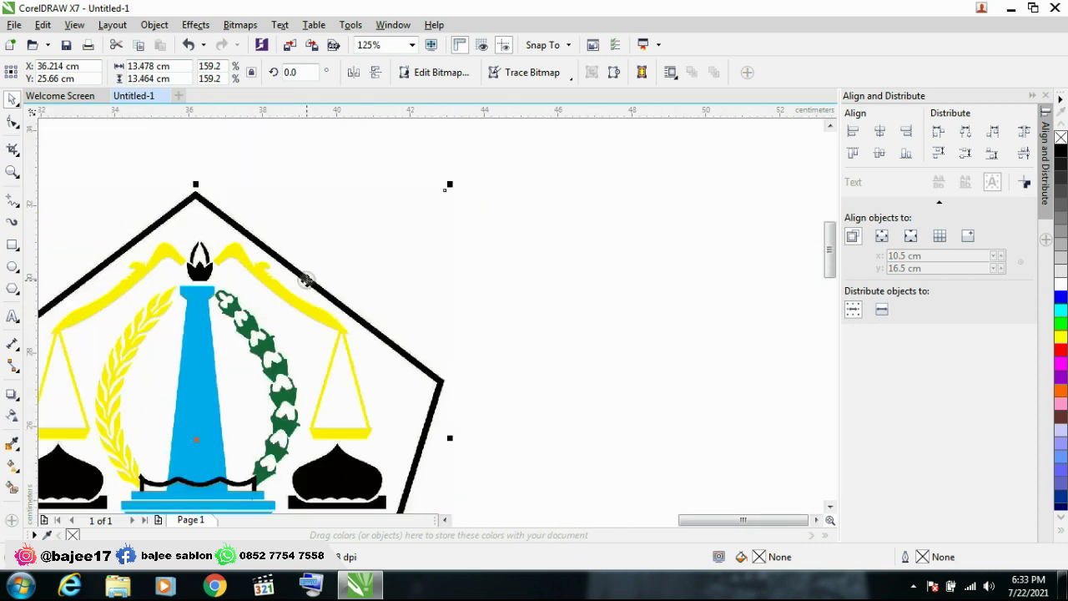
pyautogui.scroll(3, 306, 280)
# Move the logo farther away from the page, to about X 43.7 cm and Y 27.0 cm
pyautogui.scroll(-5, 276, 242)
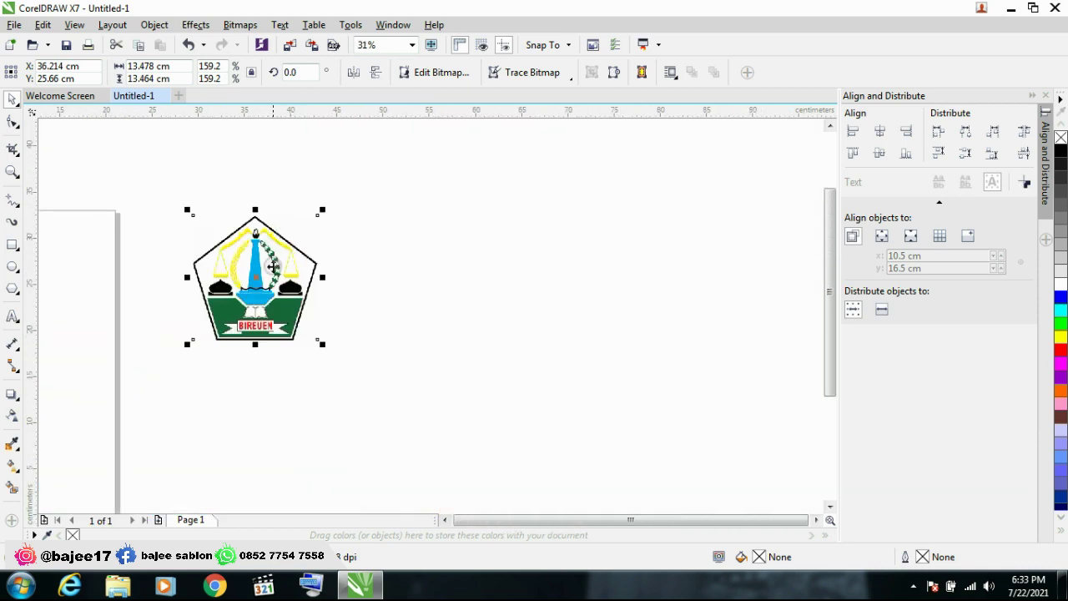
pyautogui.moveTo(267, 274); pyautogui.dragTo(334, 263)
pyautogui.scroll(4, 329, 229)
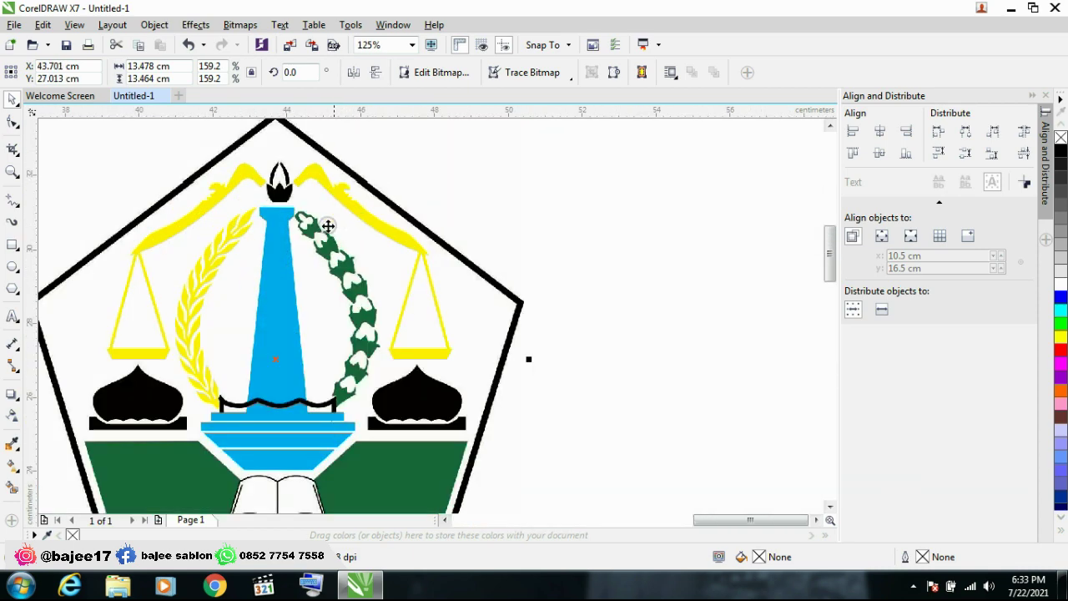
# Examine the logo's details, including the scales, wreath and outline, both up close and as a whole
pyautogui.scroll(-2, 338, 213)
pyautogui.scroll(3, 346, 218)
pyautogui.scroll(-2, 326, 234)
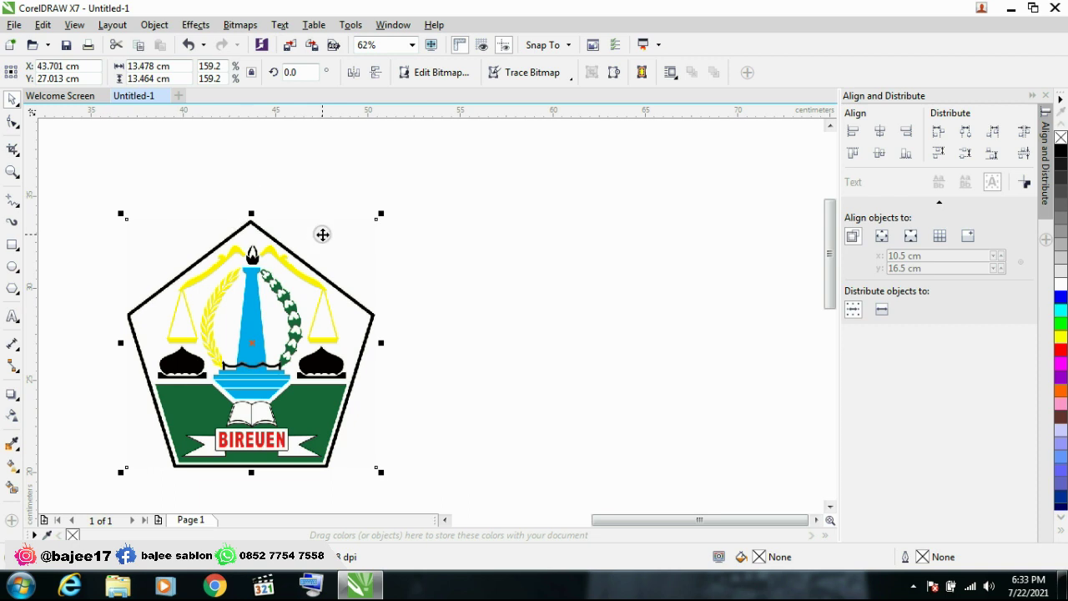
pyautogui.scroll(1, 322, 235)
pyautogui.scroll(1, 329, 262)
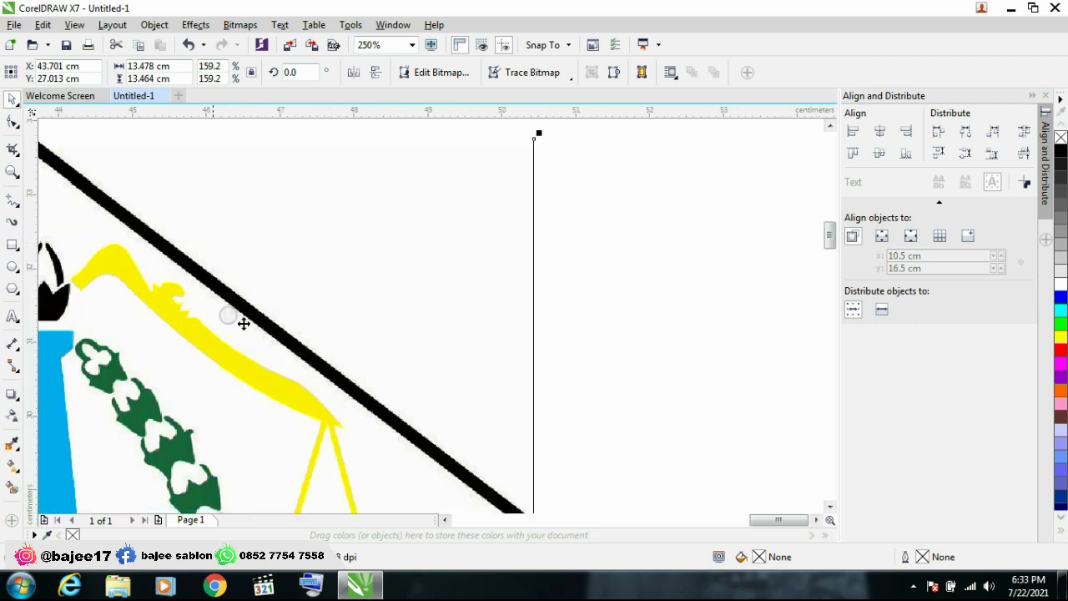
pyautogui.scroll(-2, 212, 295)
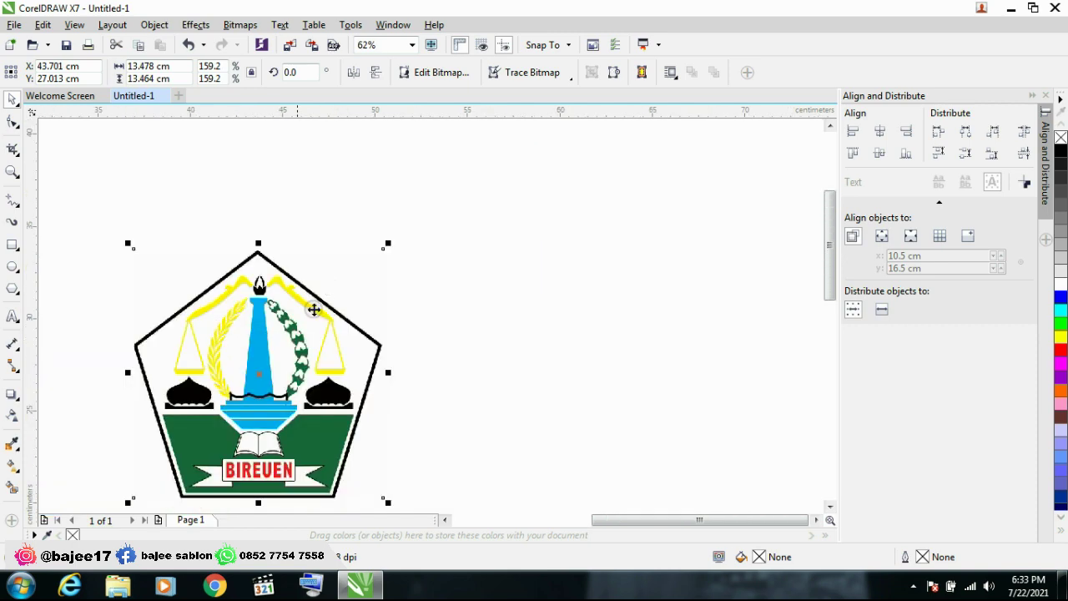
pyautogui.scroll(1, 300, 285)
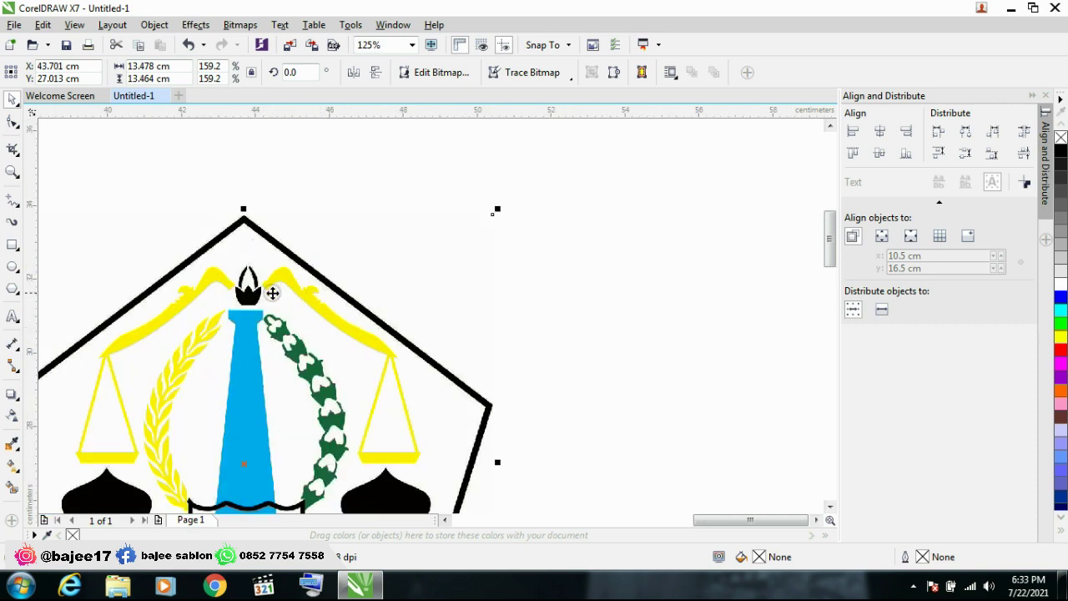
pyautogui.scroll(-3, 319, 261)
pyautogui.scroll(-2, 319, 261)
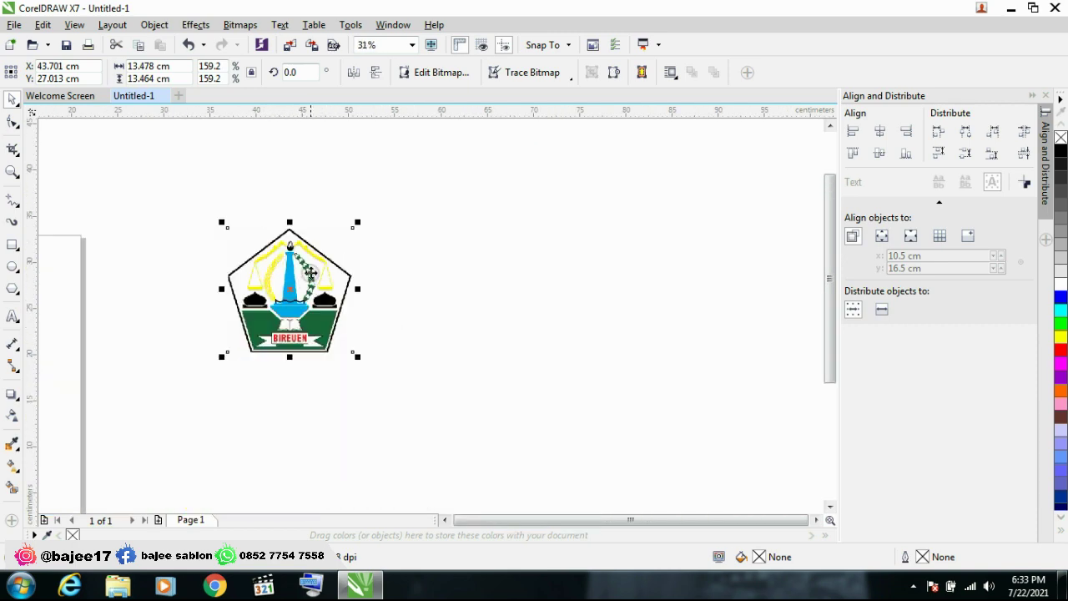
pyautogui.scroll(1, 239, 225)
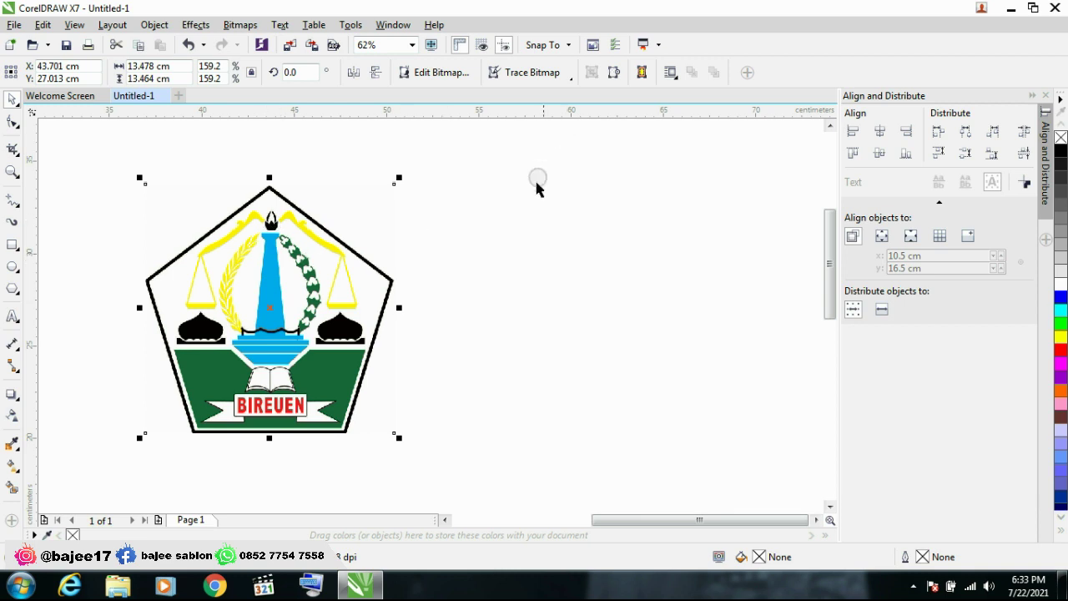
pyautogui.scroll(-2, 375, 262)
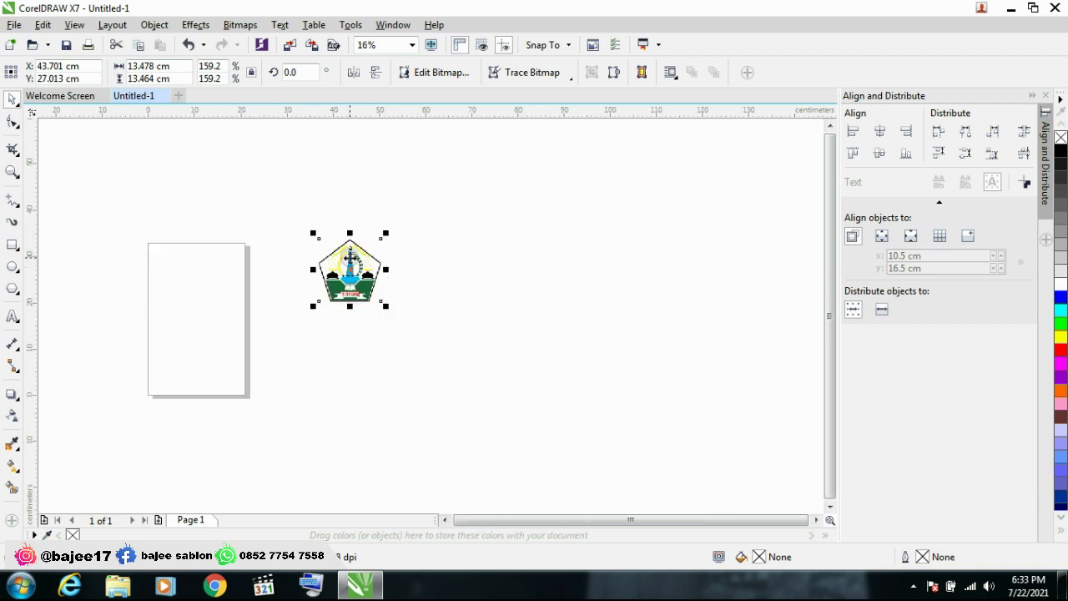
pyautogui.scroll(2, 375, 262)
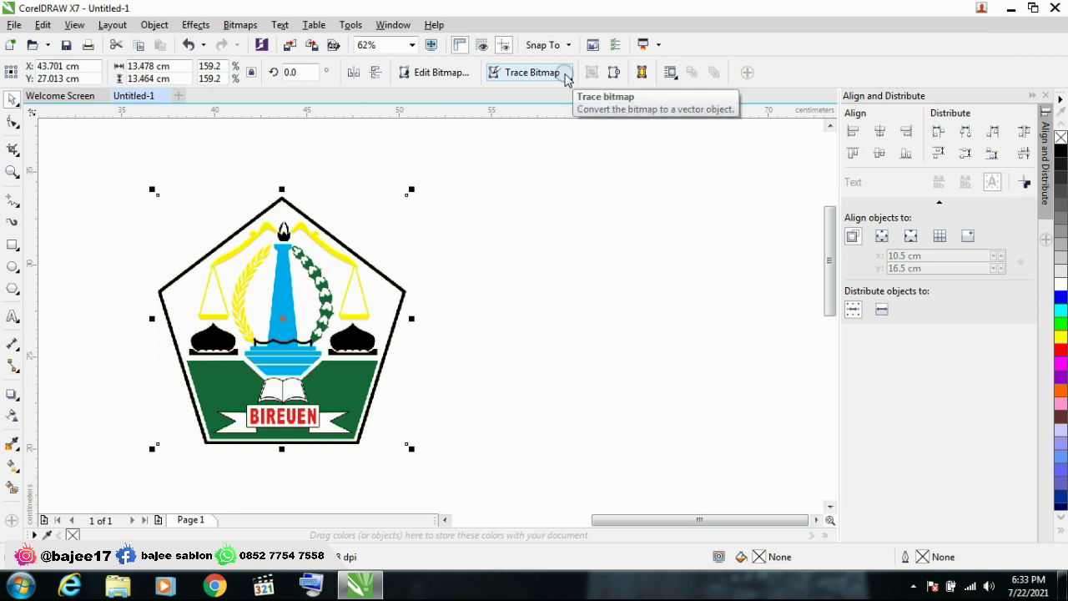
# Start an outline trace of the selected logo bitmap using the Logo image type
pyautogui.click(566, 75)
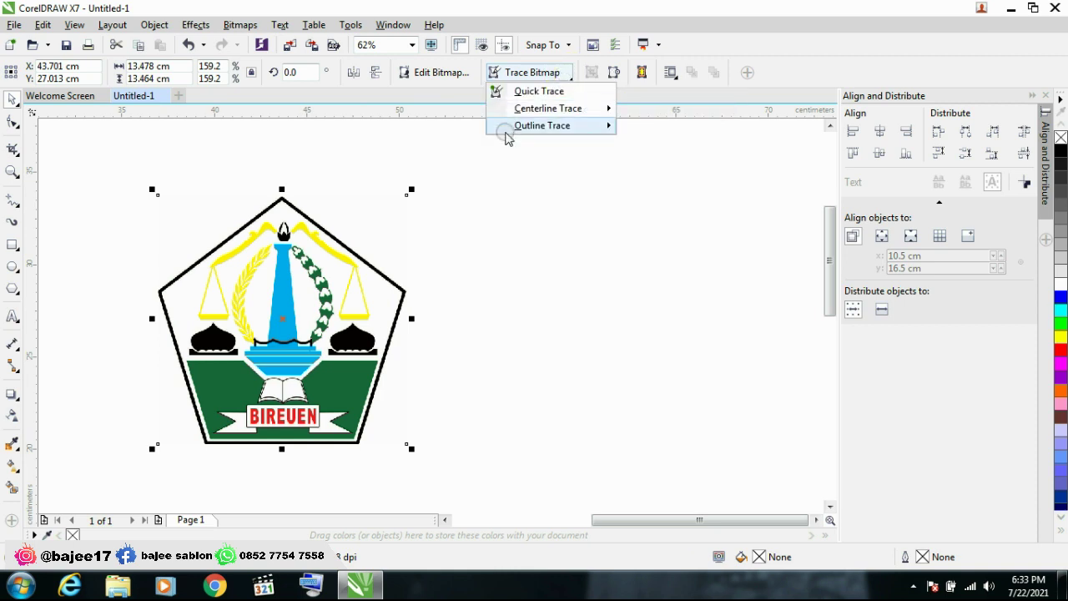
pyautogui.moveTo(538, 130)
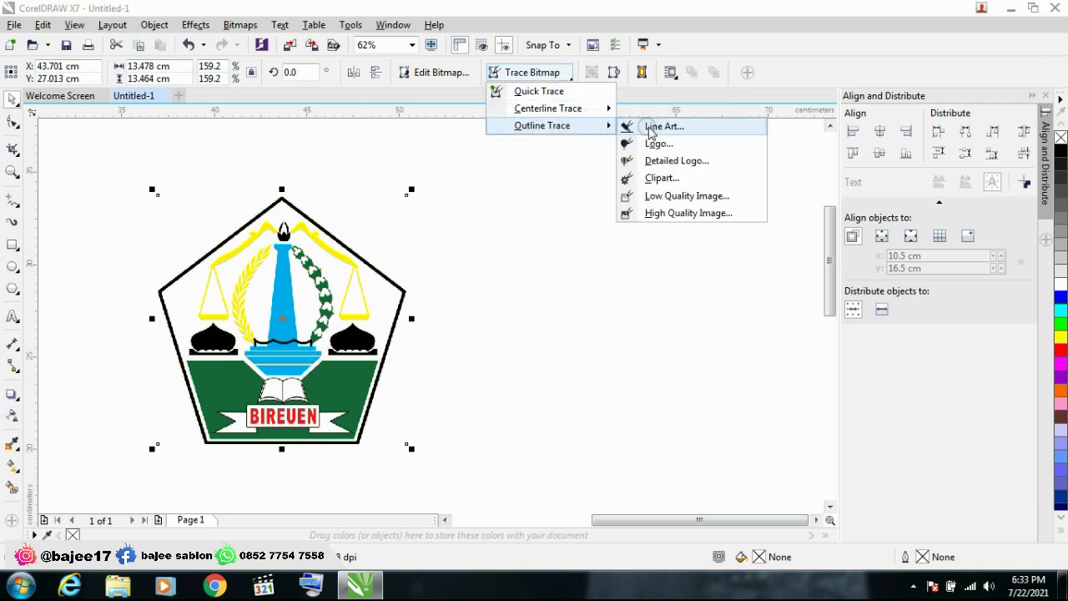
pyautogui.click(678, 143)
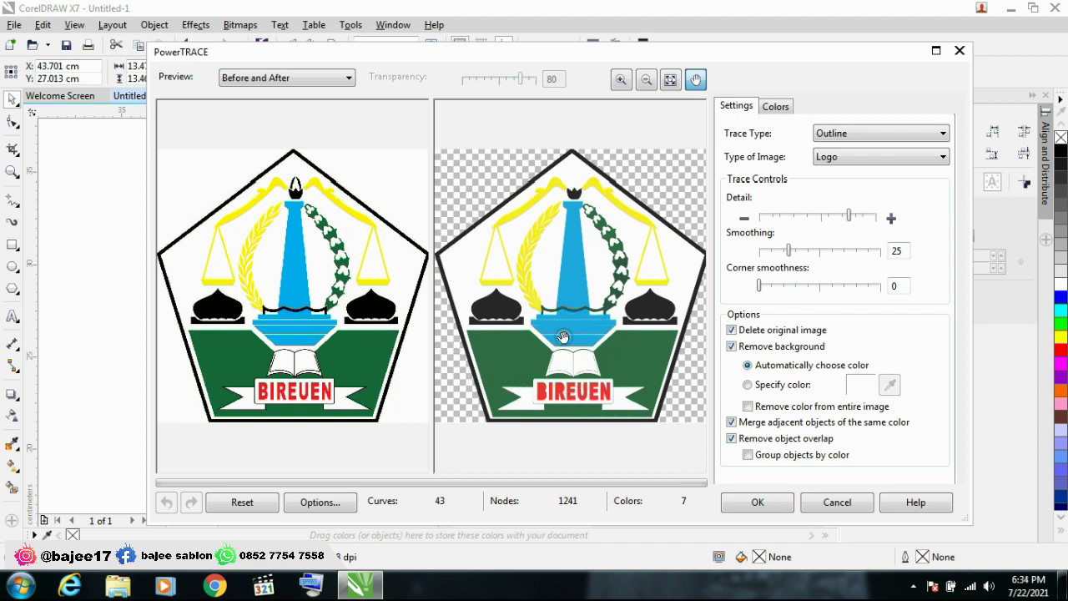
# Compare the original logo with its traced preview, checking the flame, tower, wreath, book and BIREUEN lettering up close and as a whole
pyautogui.scroll(-1, 334, 282)
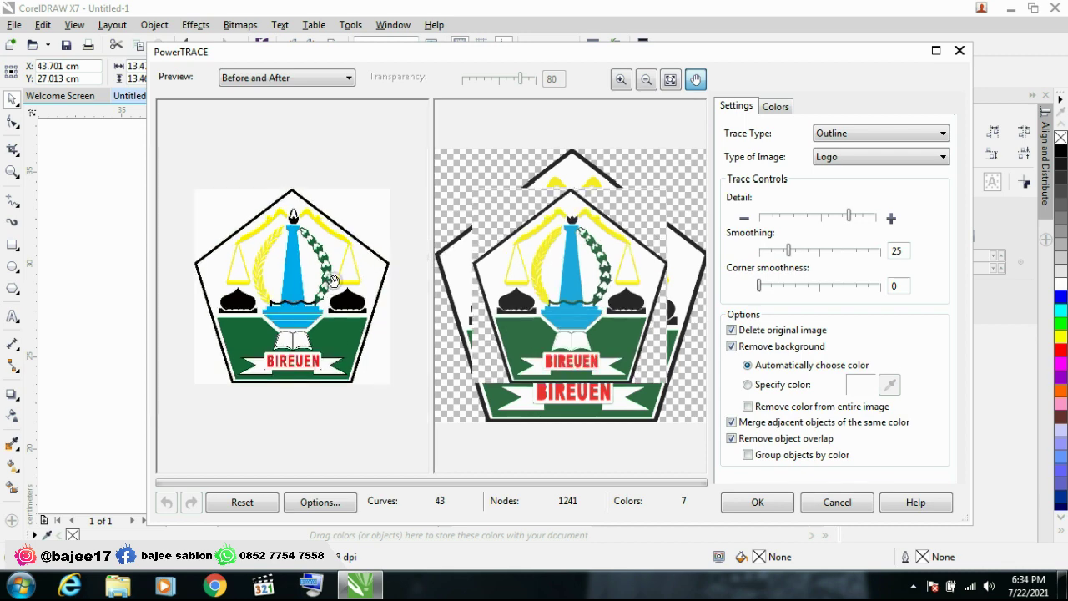
pyautogui.scroll(2, 327, 277)
pyautogui.scroll(-2, 321, 250)
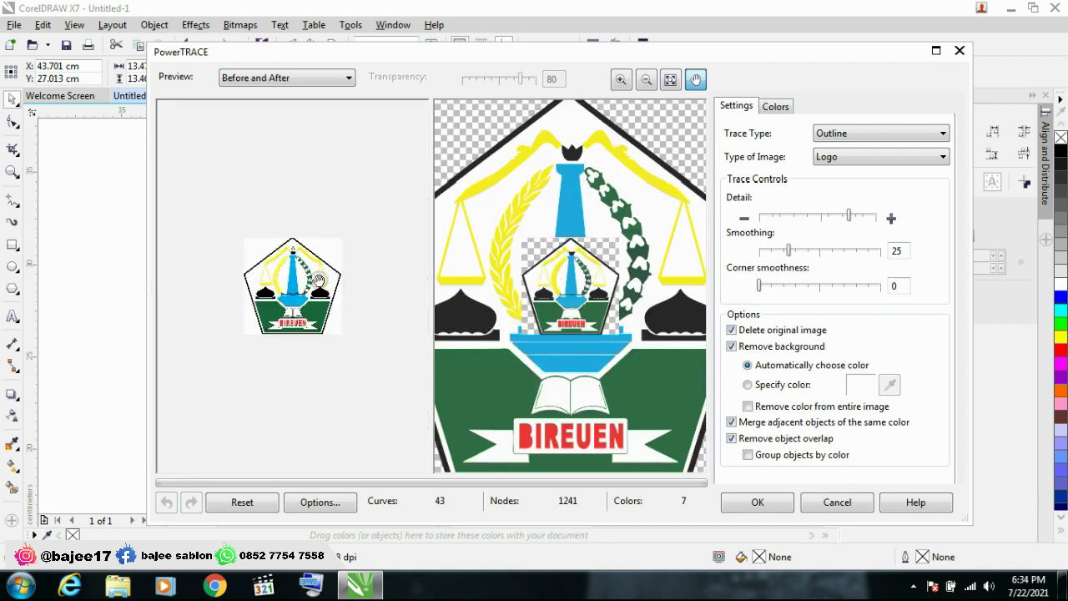
pyautogui.scroll(1, 207, 275)
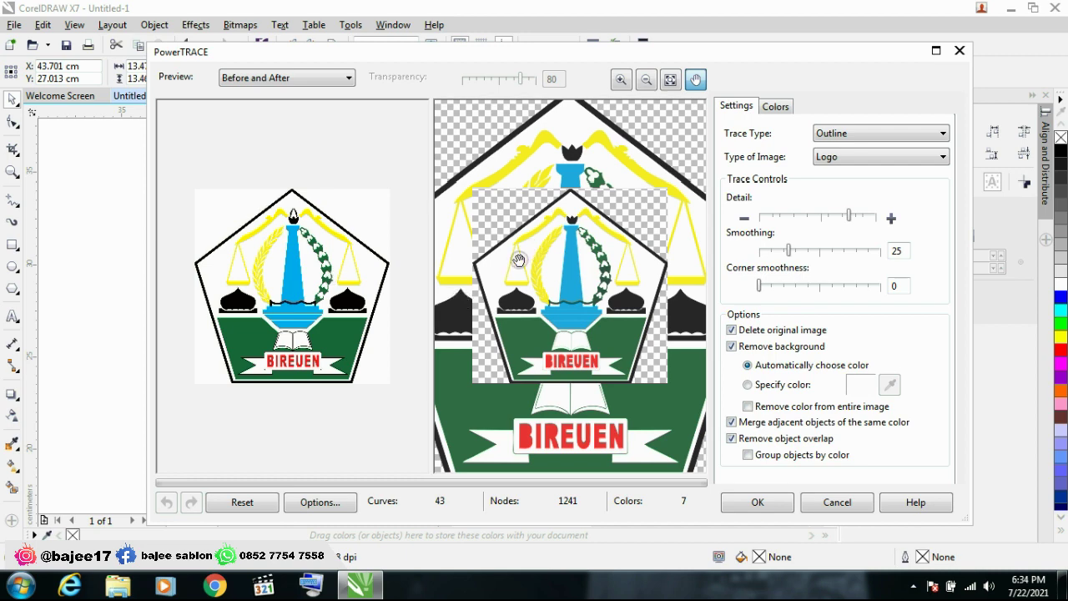
pyautogui.scroll(-2, 467, 265)
pyautogui.scroll(2, 589, 270)
pyautogui.scroll(2, 544, 280)
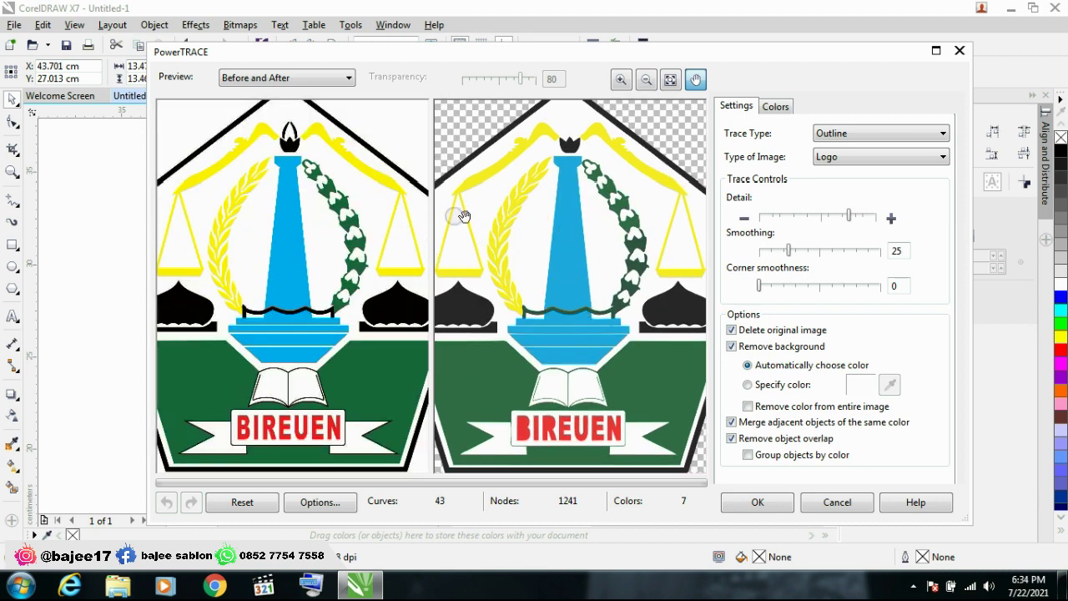
pyautogui.moveTo(576, 213); pyautogui.dragTo(579, 231)
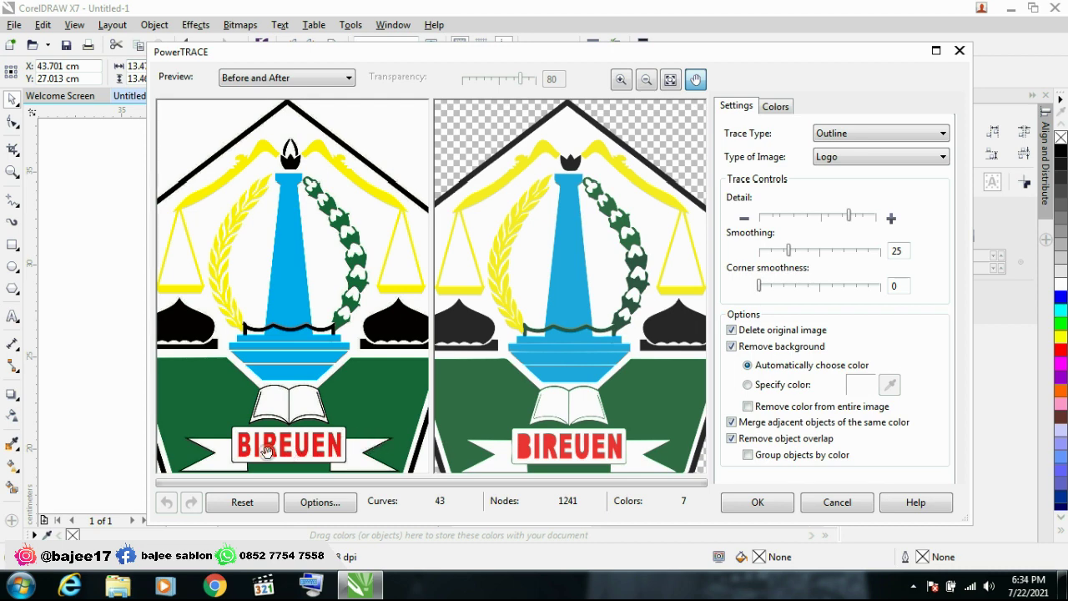
pyautogui.scroll(-2, 492, 362)
pyautogui.scroll(2, 584, 286)
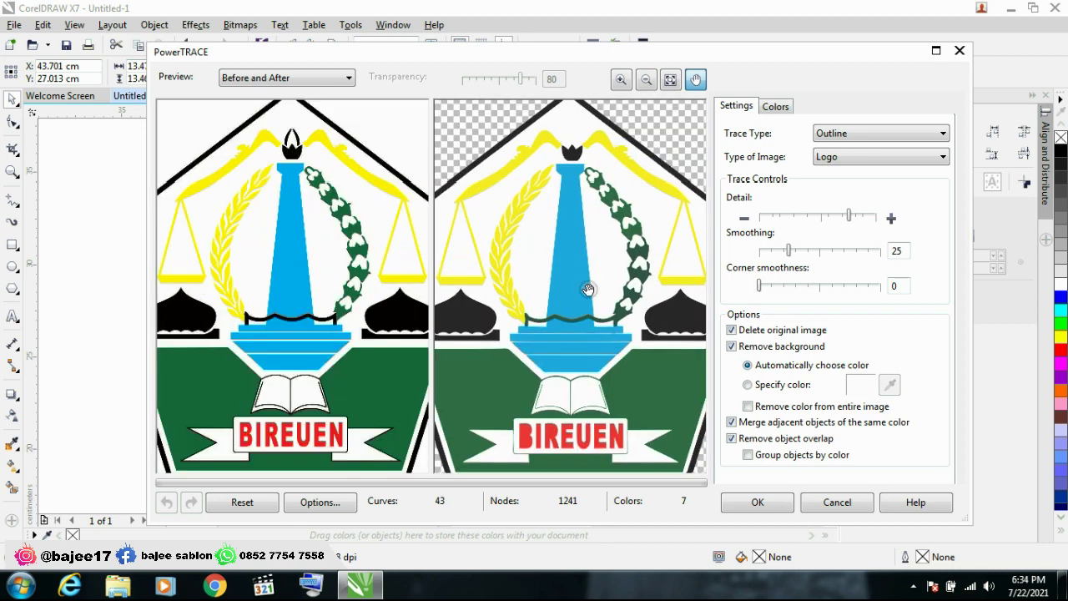
pyautogui.scroll(-2, 584, 286)
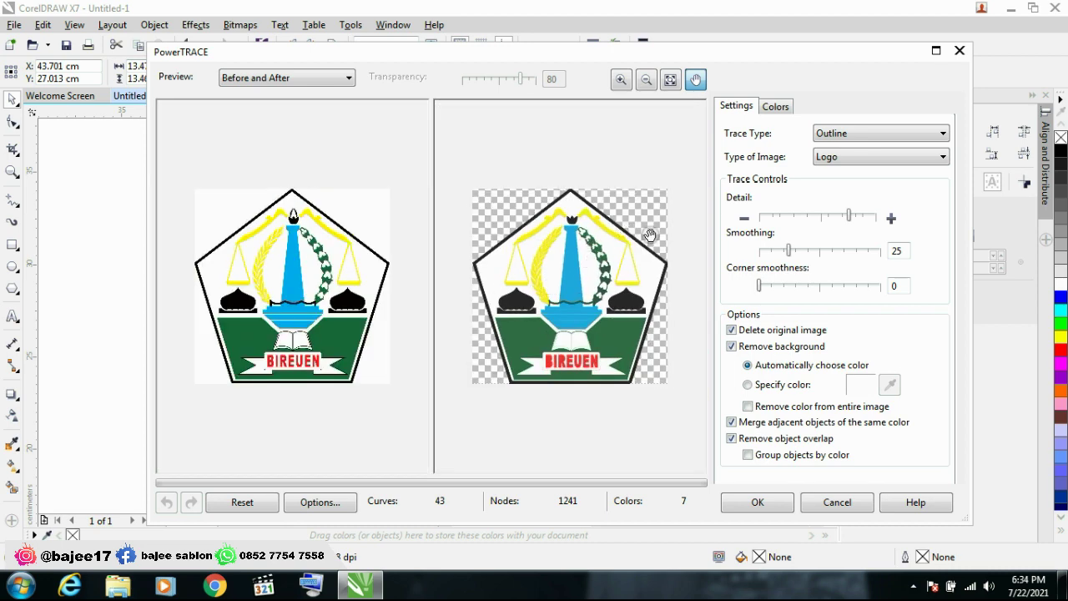
# Raise the trace detail slightly, set smoothing to 27 and corner smoothness to 1, and keep the original image
pyautogui.click(862, 216)
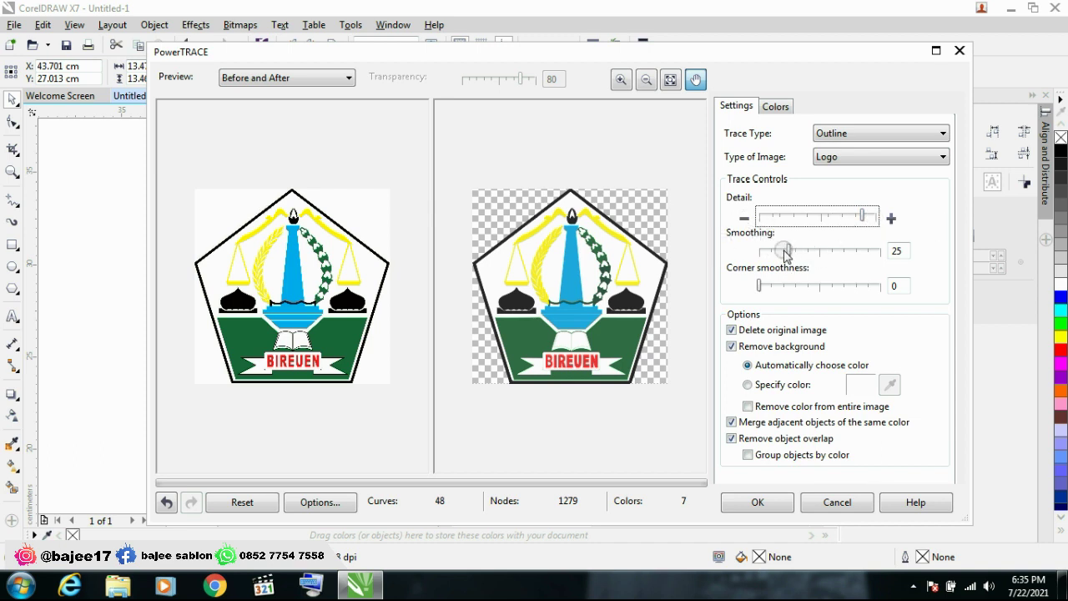
pyautogui.moveTo(785, 255); pyautogui.dragTo(791, 251)
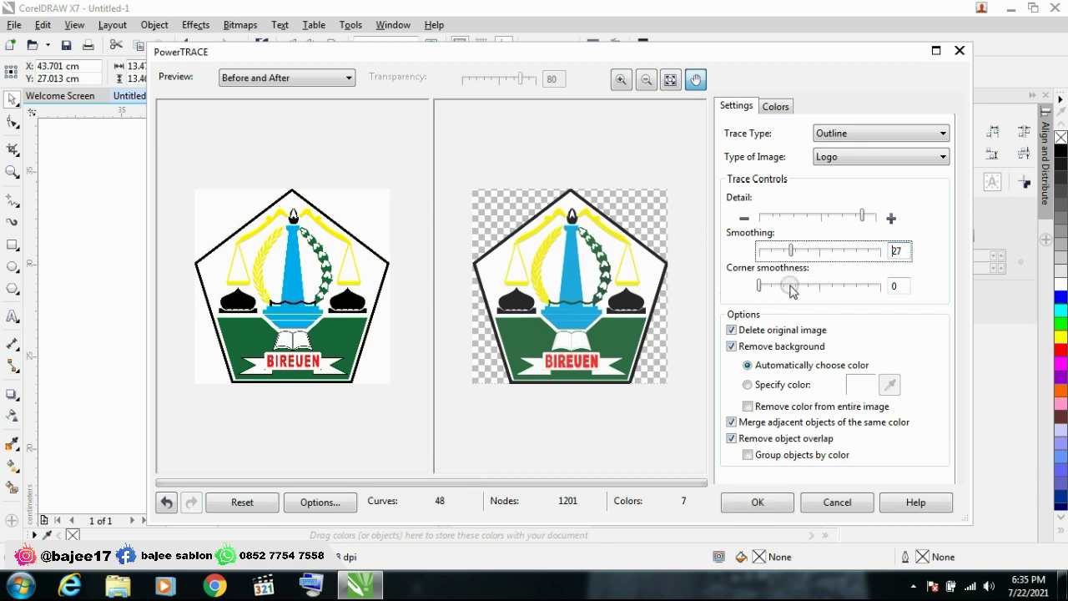
pyautogui.click(790, 288)
pyautogui.moveTo(788, 288); pyautogui.dragTo(760, 288)
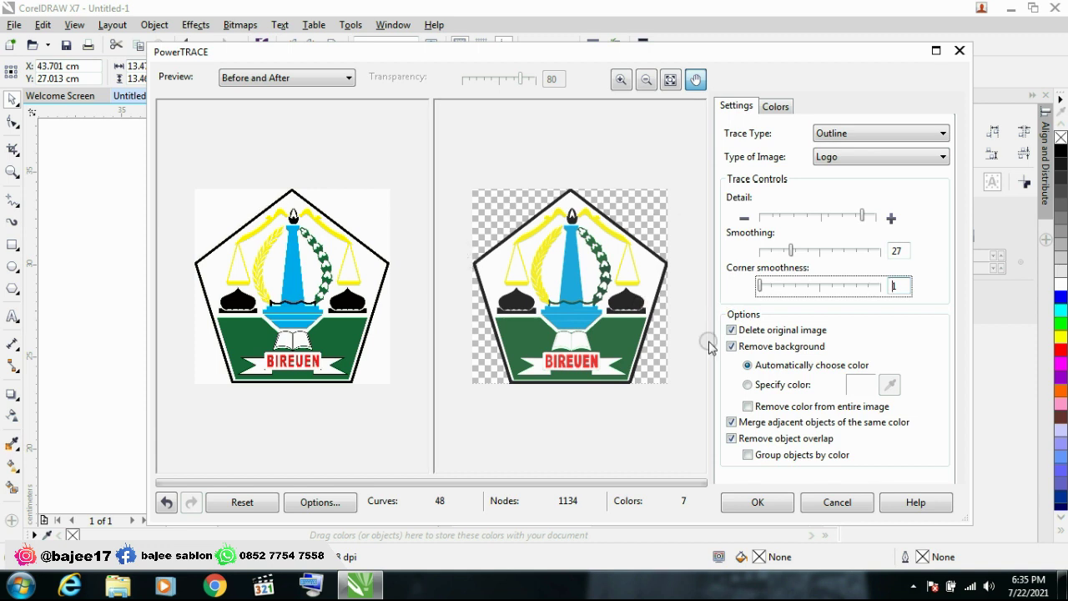
pyautogui.click(732, 331)
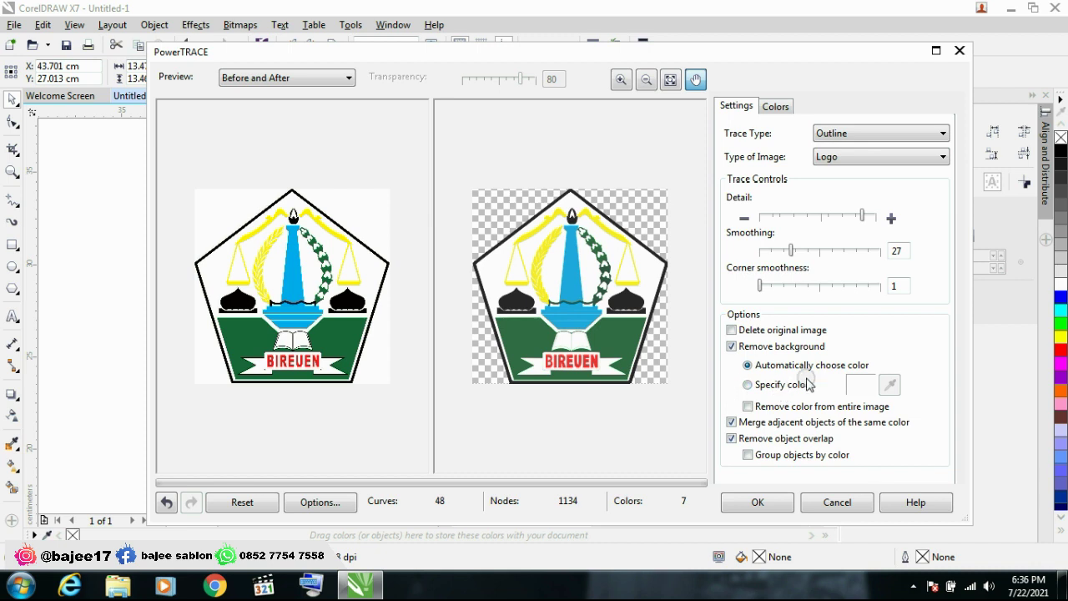
# Try removing a sampled background color from several white areas of the traced preview, and return to automatic color choice
pyautogui.click(748, 384)
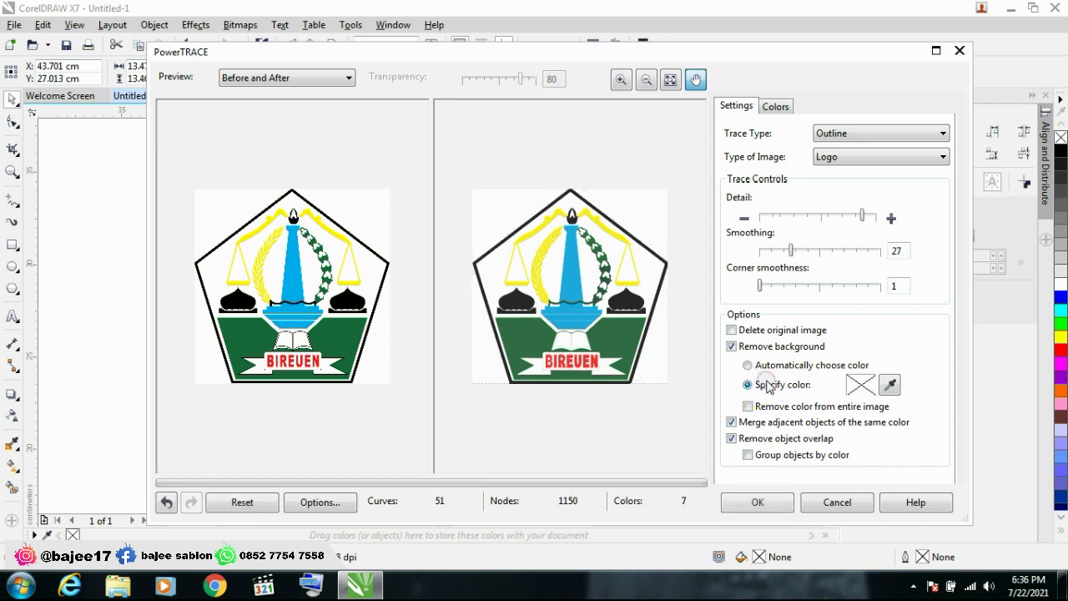
pyautogui.click(890, 385)
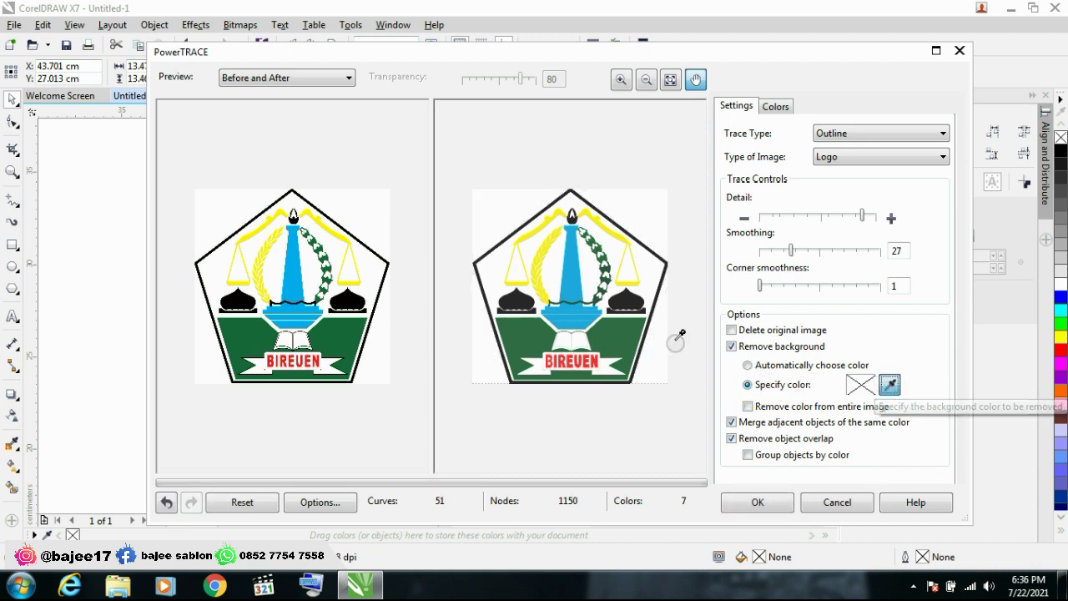
pyautogui.click(649, 218)
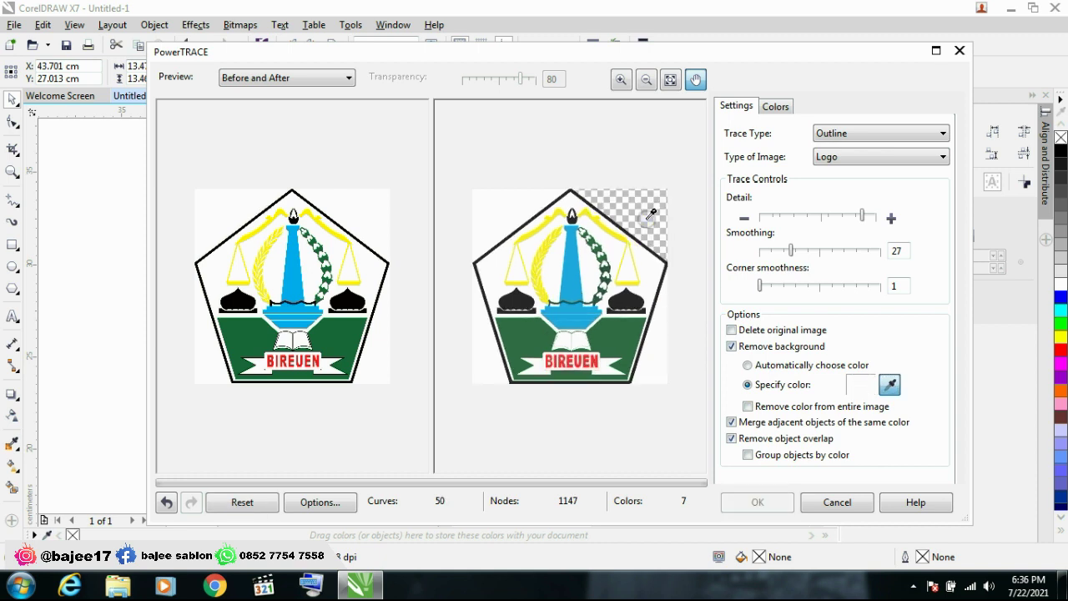
pyautogui.click(499, 207)
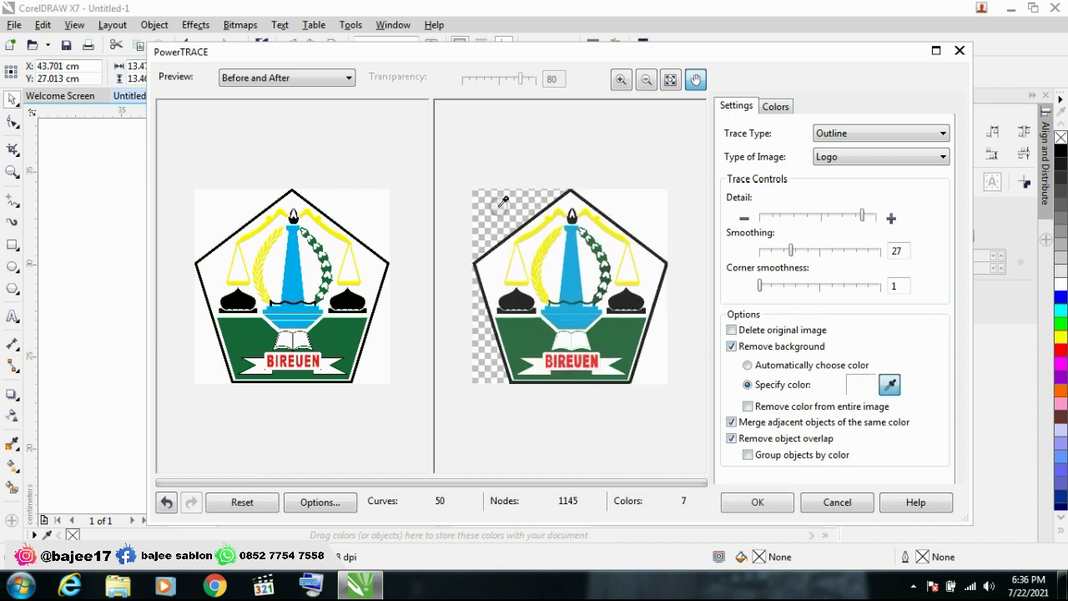
pyautogui.click(650, 266)
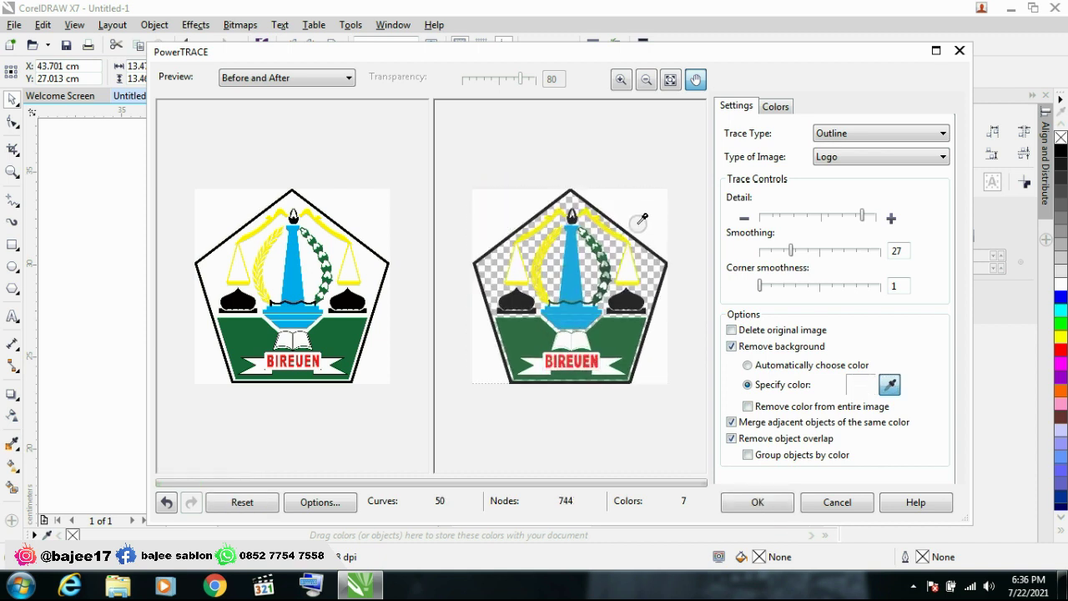
pyautogui.click(624, 272)
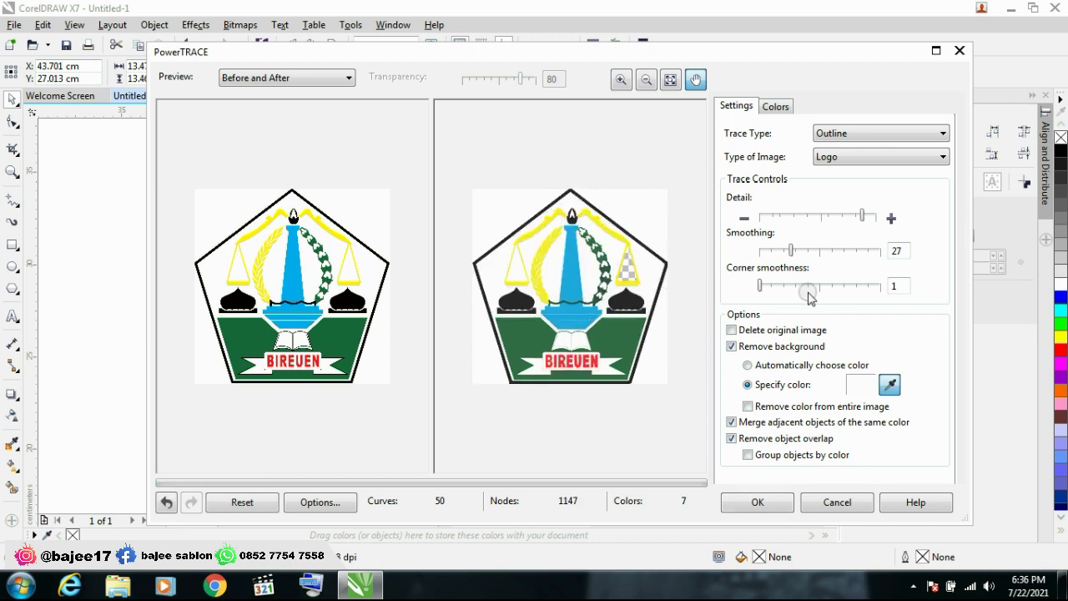
pyautogui.click(748, 366)
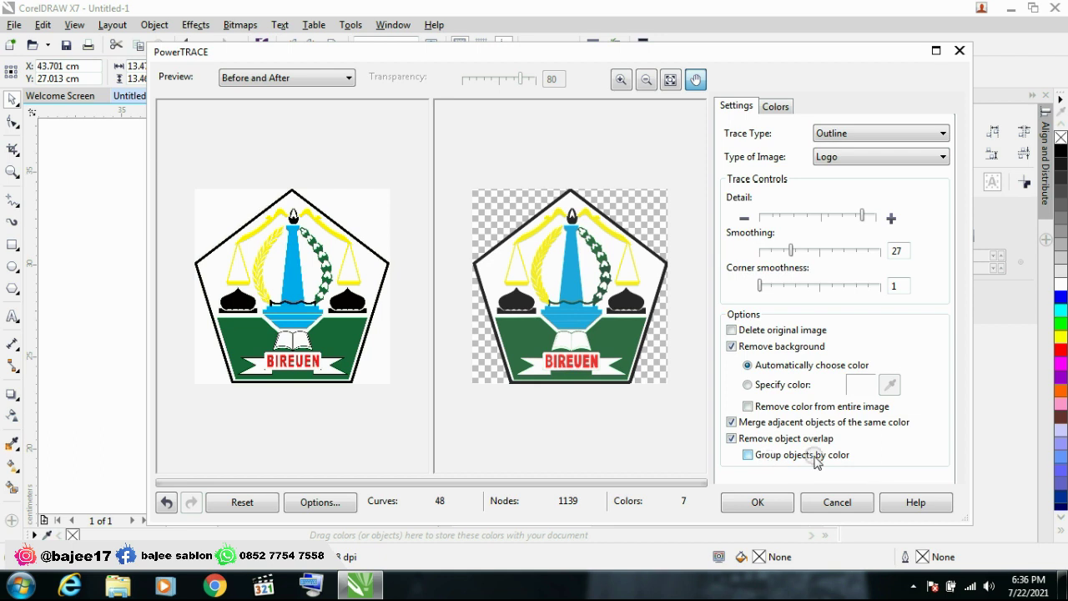
# Finish the trace with objects grouped by color and move the vector logo beside the bitmap, to about X 58.8 cm, Y 26.9 cm
pyautogui.click(747, 455)
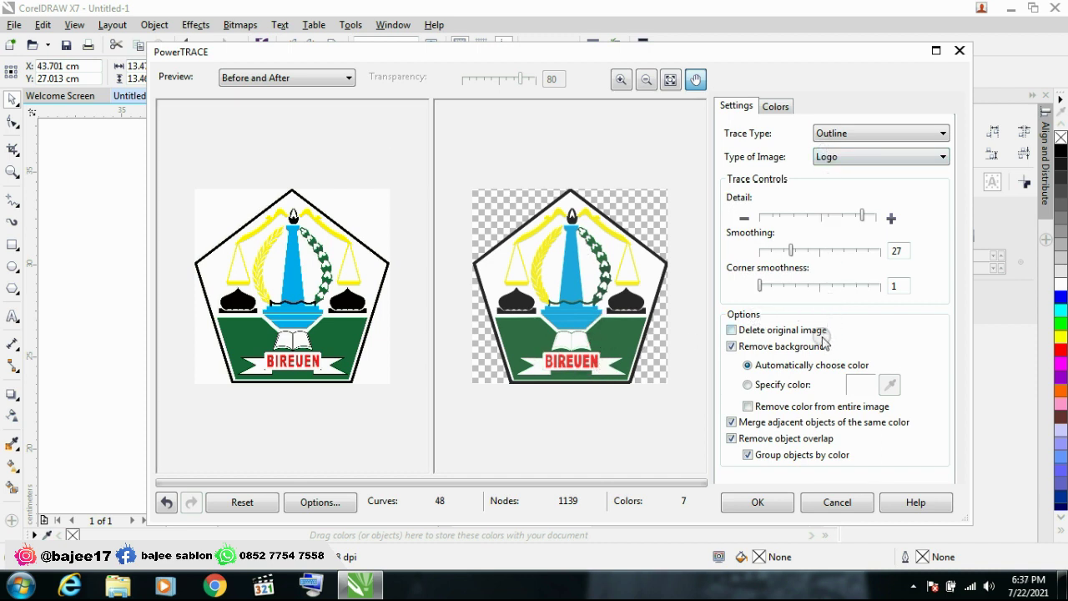
pyautogui.click(756, 502)
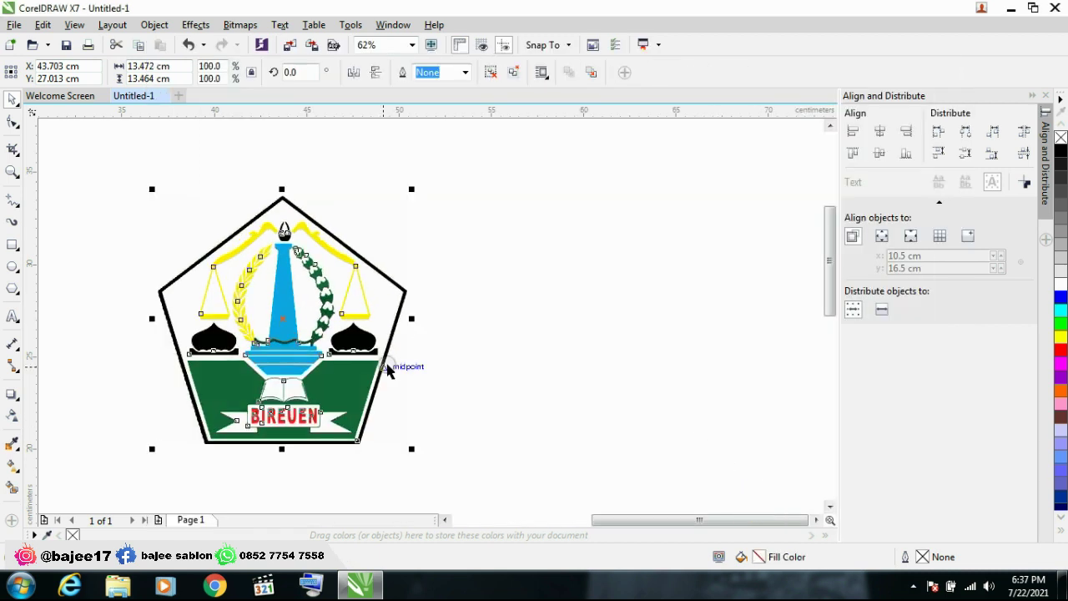
pyautogui.moveTo(284, 321); pyautogui.dragTo(561, 322)
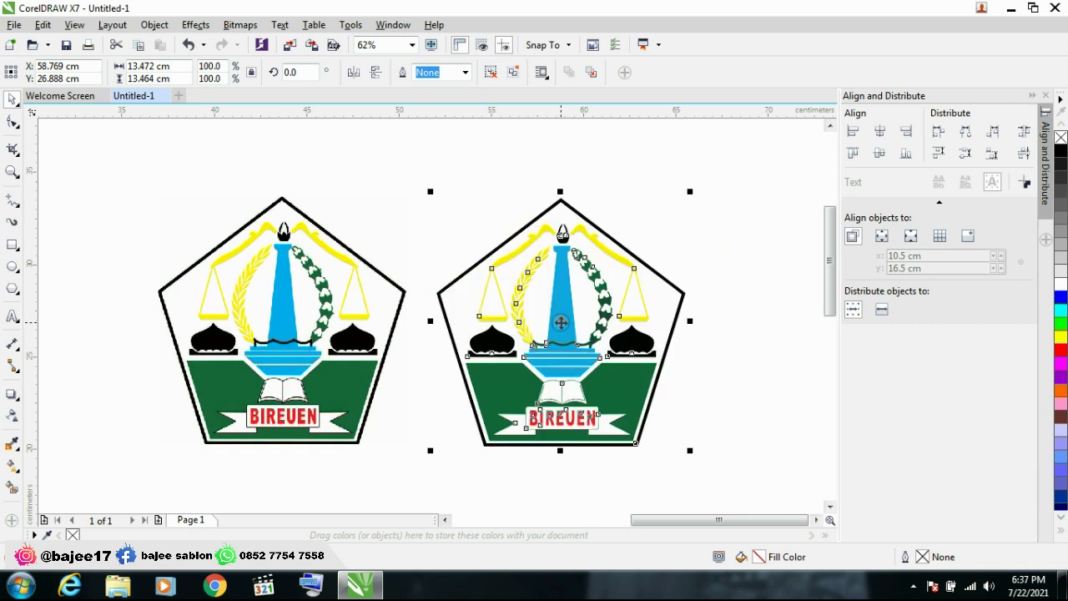
# Select the original bitmap logo and examine the edge quality of its black outline and yellow scale beam at high magnification
pyautogui.scroll(-2, 436, 261)
pyautogui.scroll(2, 436, 261)
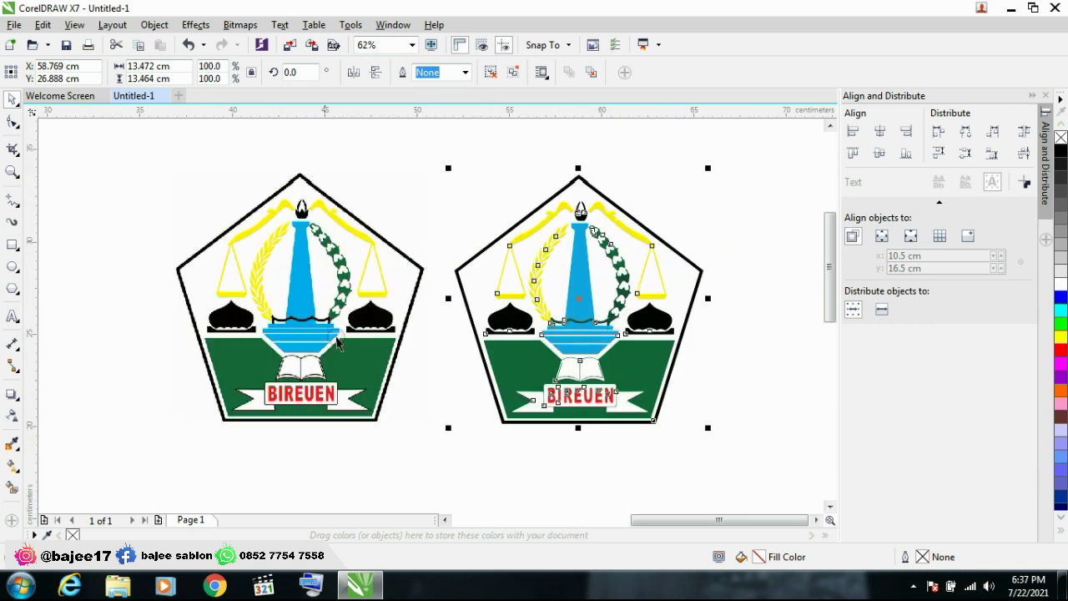
pyautogui.click(417, 191)
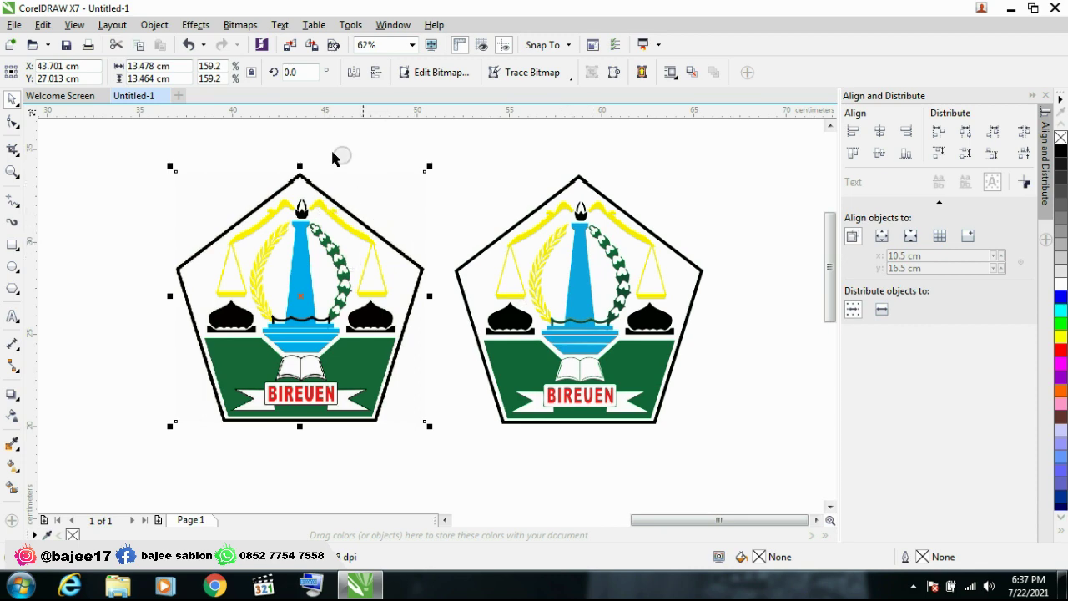
pyautogui.scroll(3, 326, 191)
pyautogui.scroll(-3, 409, 253)
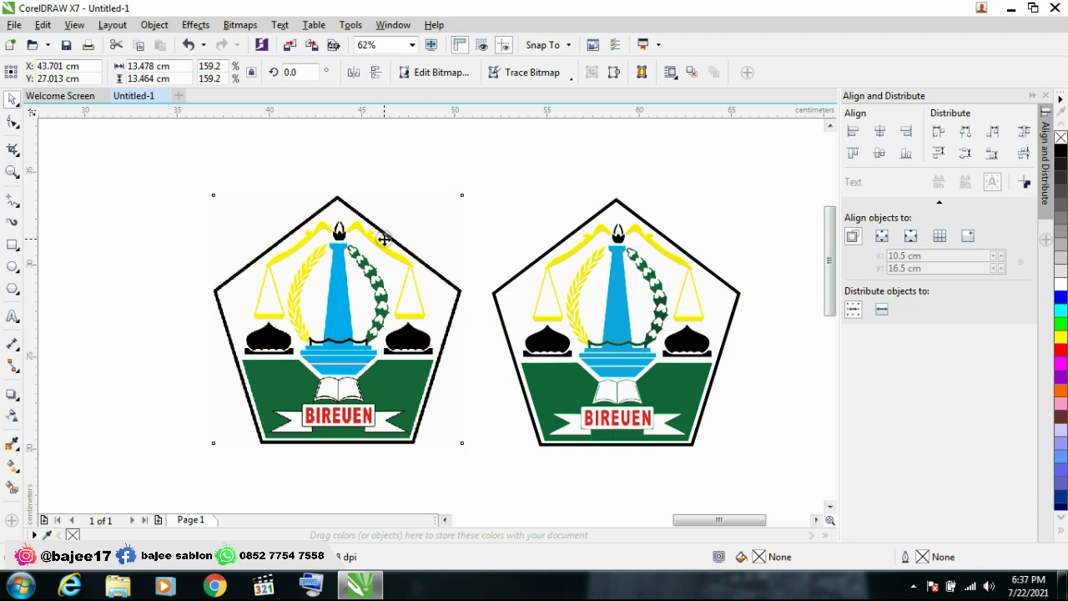
pyautogui.scroll(3, 414, 246)
pyautogui.scroll(-1, 353, 208)
pyautogui.scroll(5, 417, 236)
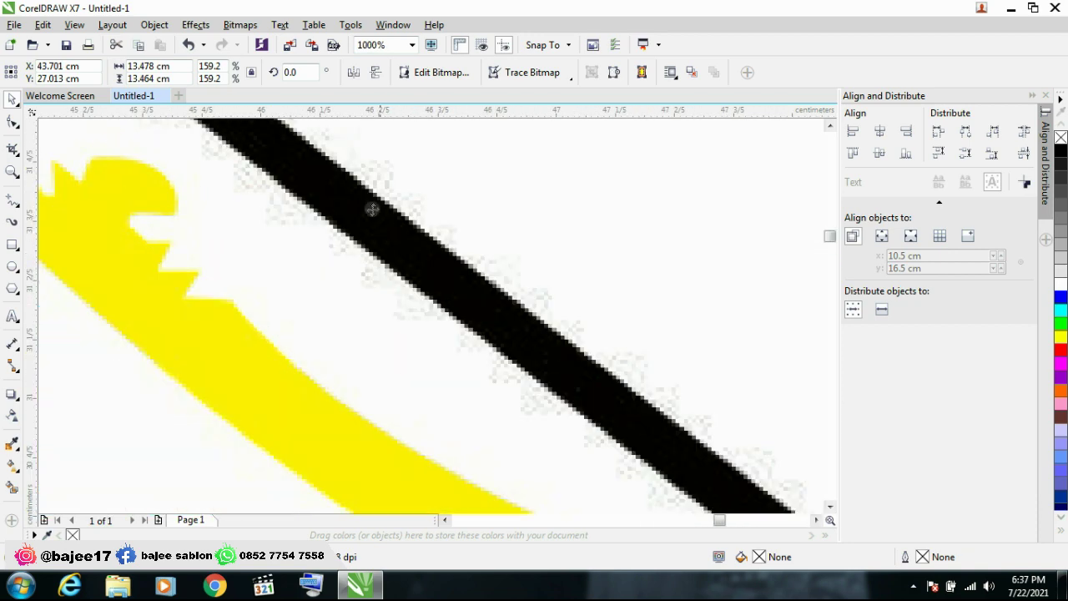
pyautogui.scroll(-5, 372, 210)
pyautogui.scroll(4, 398, 267)
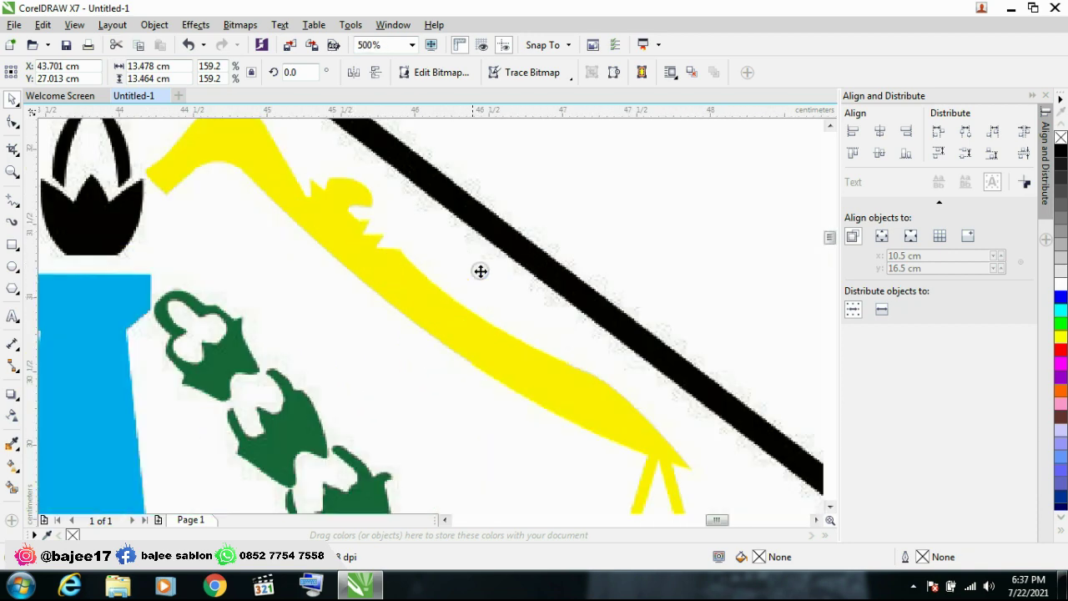
pyautogui.scroll(-4, 480, 271)
pyautogui.scroll(-3, 381, 239)
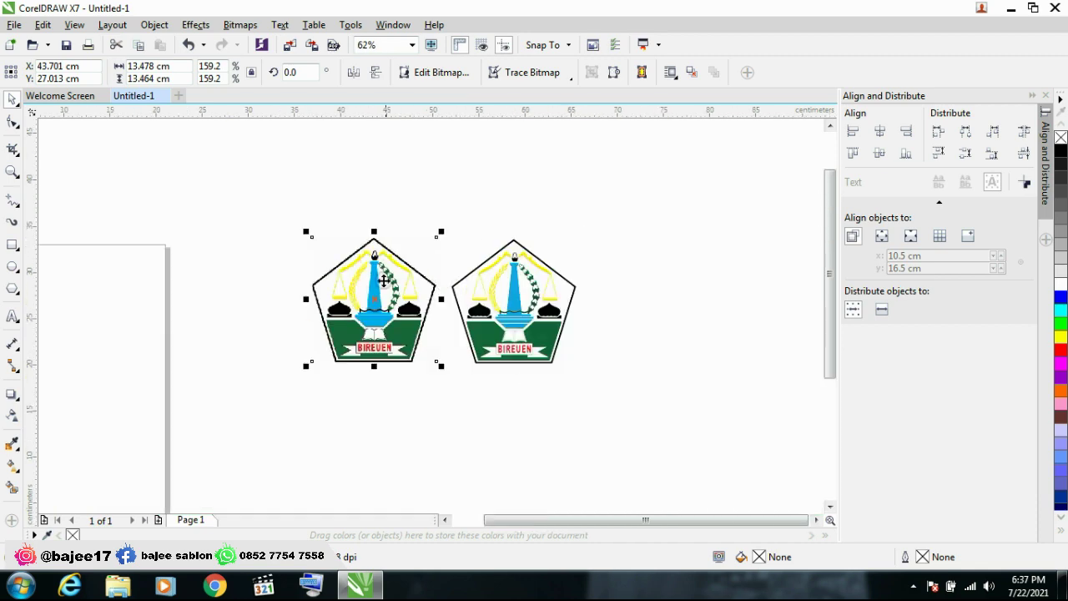
# Examine the traced logo's black outline at high magnification and compare its edges with those of the original bitmap
pyautogui.scroll(2, 500, 267)
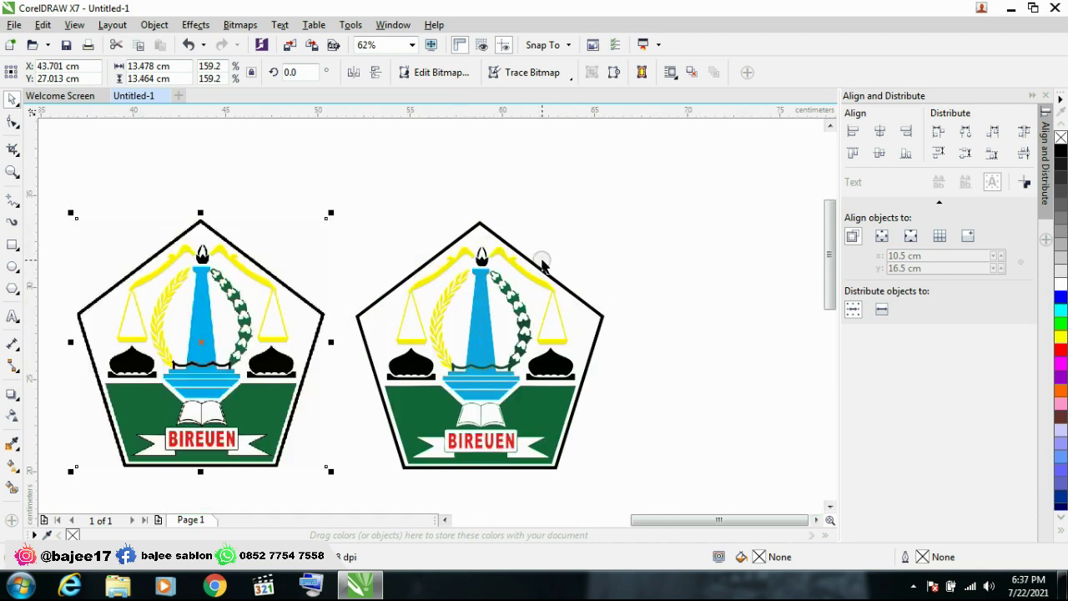
pyautogui.scroll(10, 542, 265)
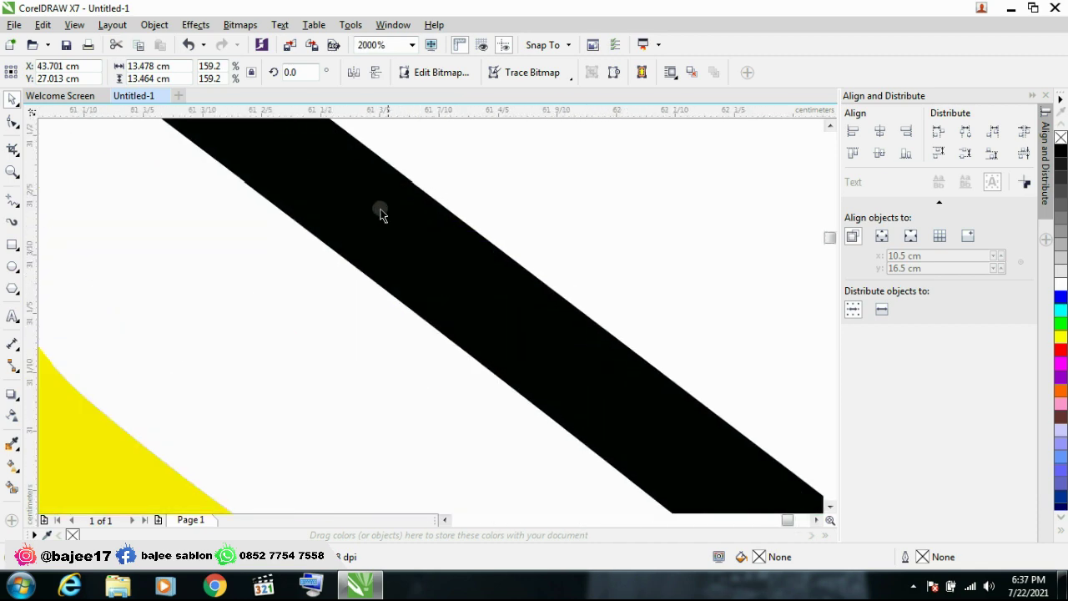
pyautogui.scroll(-3, 384, 190)
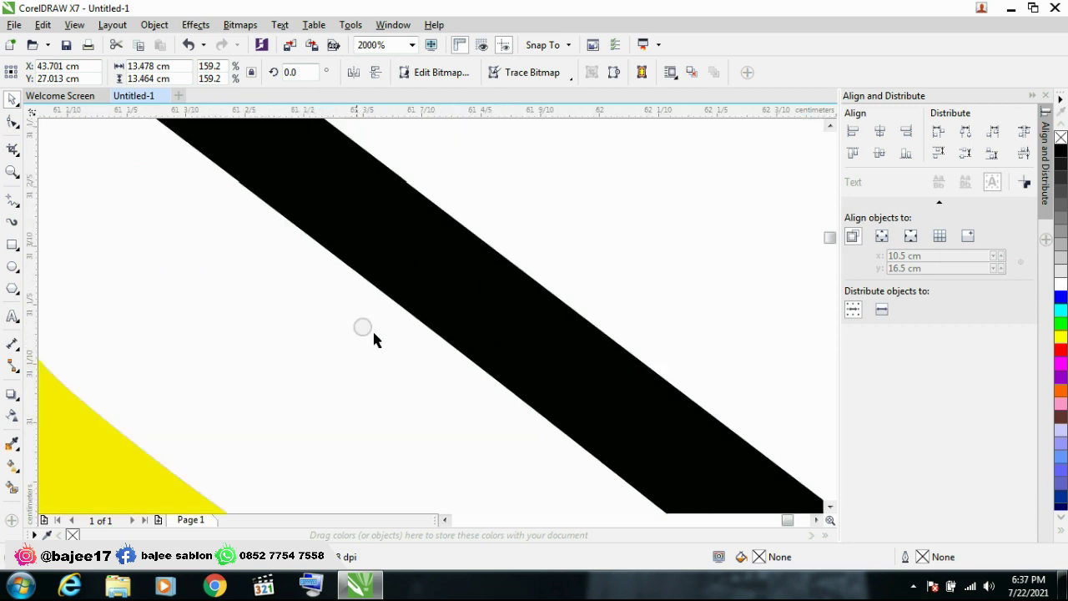
pyautogui.scroll(-1, 456, 291)
pyautogui.scroll(-2, 432, 317)
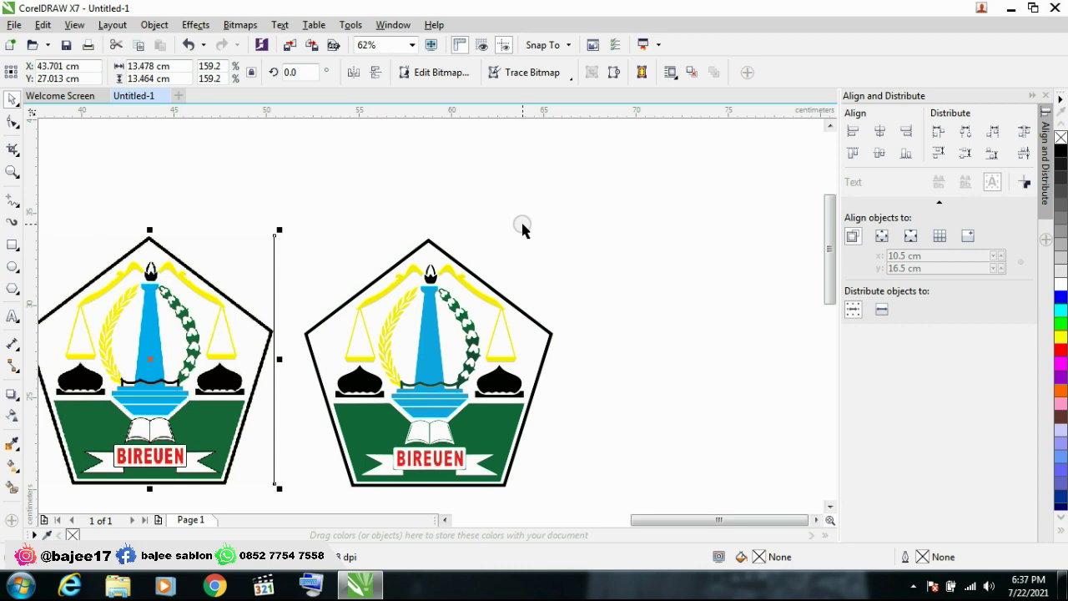
pyautogui.scroll(-1, 372, 252)
pyautogui.scroll(2, 359, 240)
pyautogui.scroll(2, 359, 239)
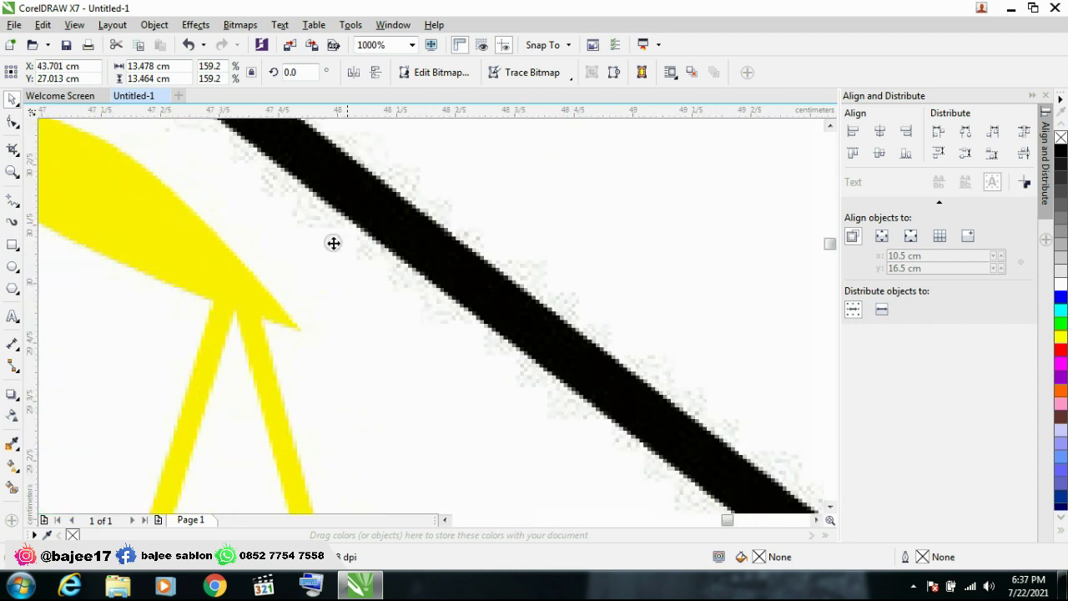
# Move the traced vector logo farther from the bitmap, to about X 61.4 cm, Y 27.1 cm
pyautogui.scroll(-5, 334, 241)
pyautogui.scroll(2, 306, 277)
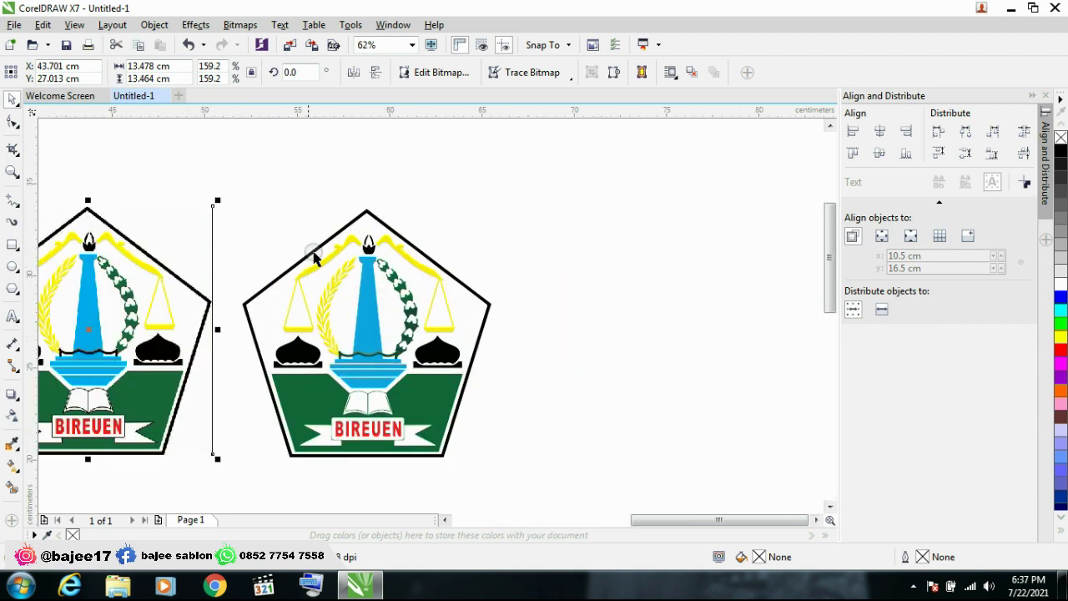
pyautogui.click(371, 334)
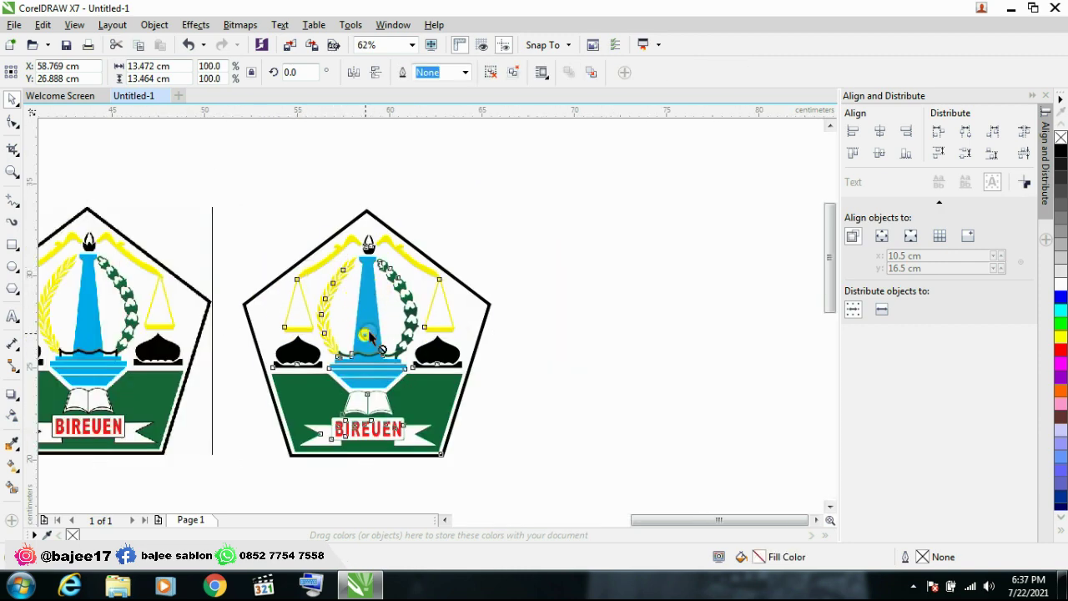
pyautogui.moveTo(371, 333); pyautogui.dragTo(420, 330)
pyautogui.click(325, 162)
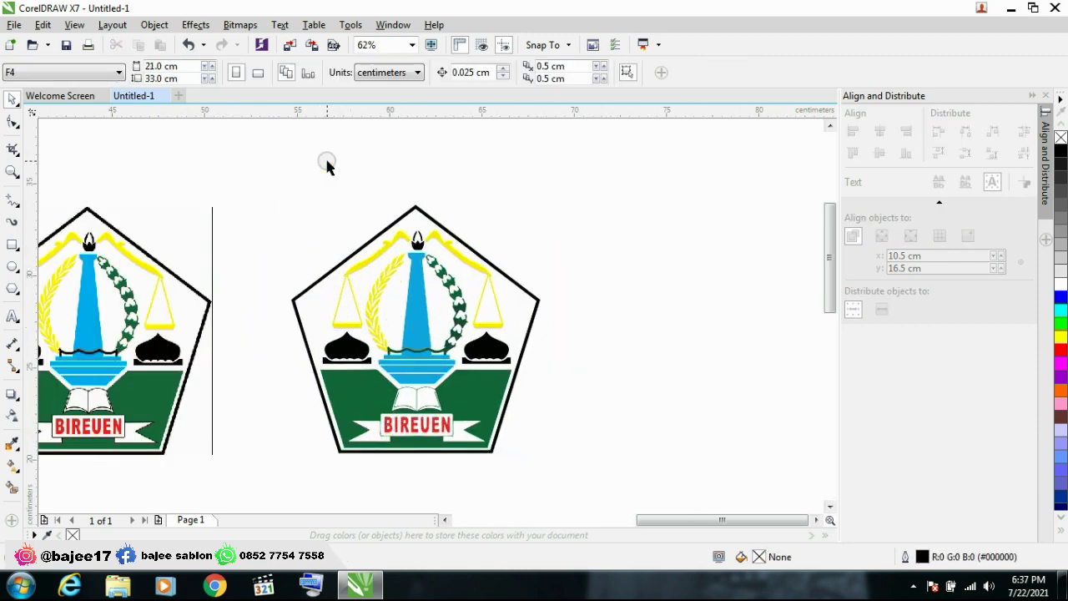
# Ungroup the traced logo into its color groups, and ungroup the white color group into separate shapes
pyautogui.click(415, 315)
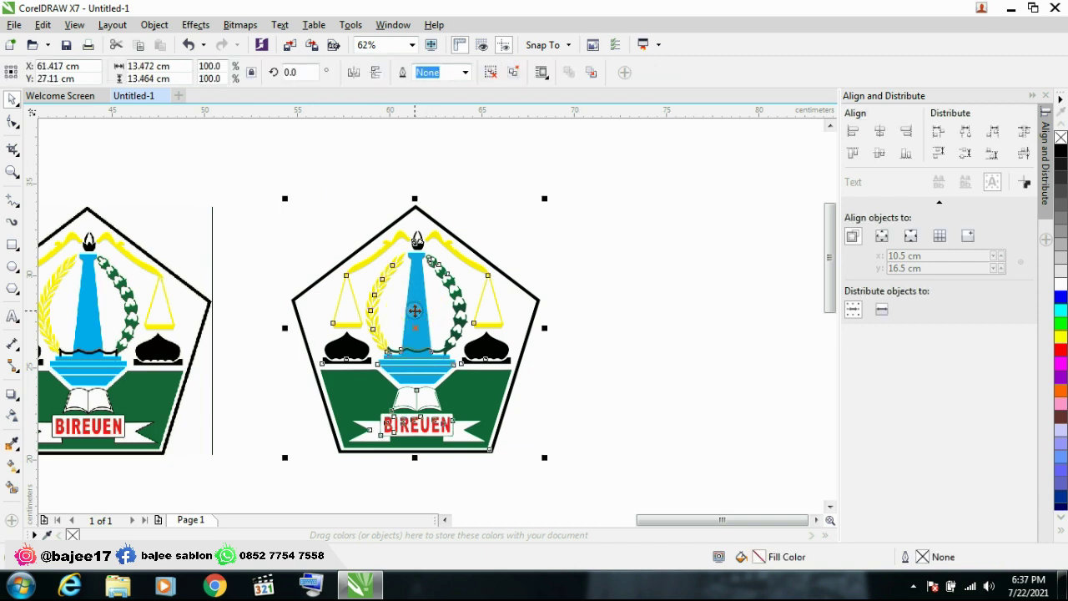
pyautogui.click(484, 188)
pyautogui.click(422, 304)
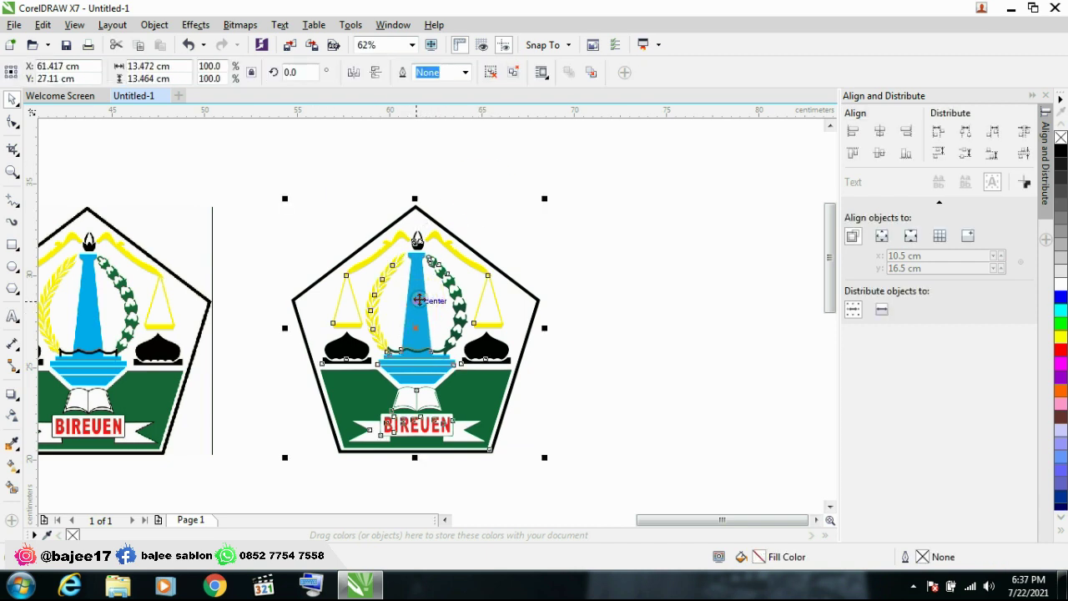
pyautogui.click(492, 75)
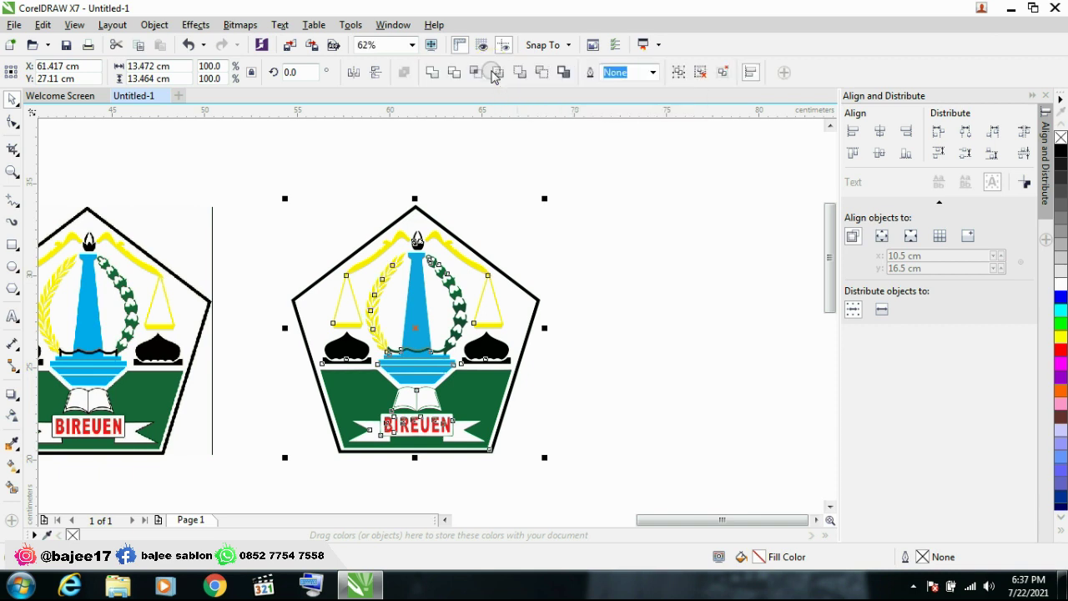
pyautogui.click(559, 186)
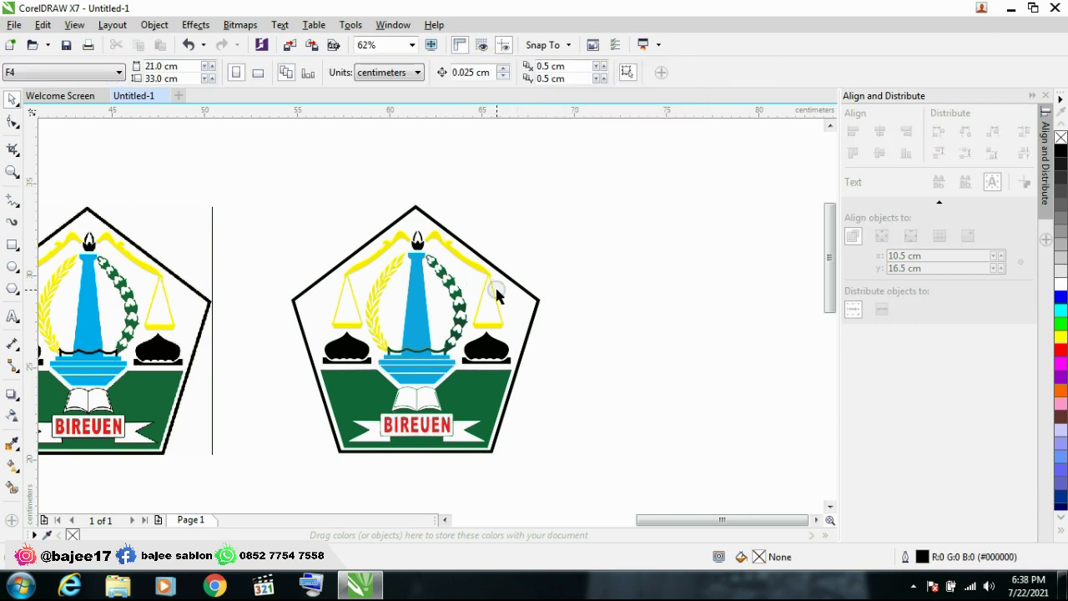
pyautogui.click(455, 257)
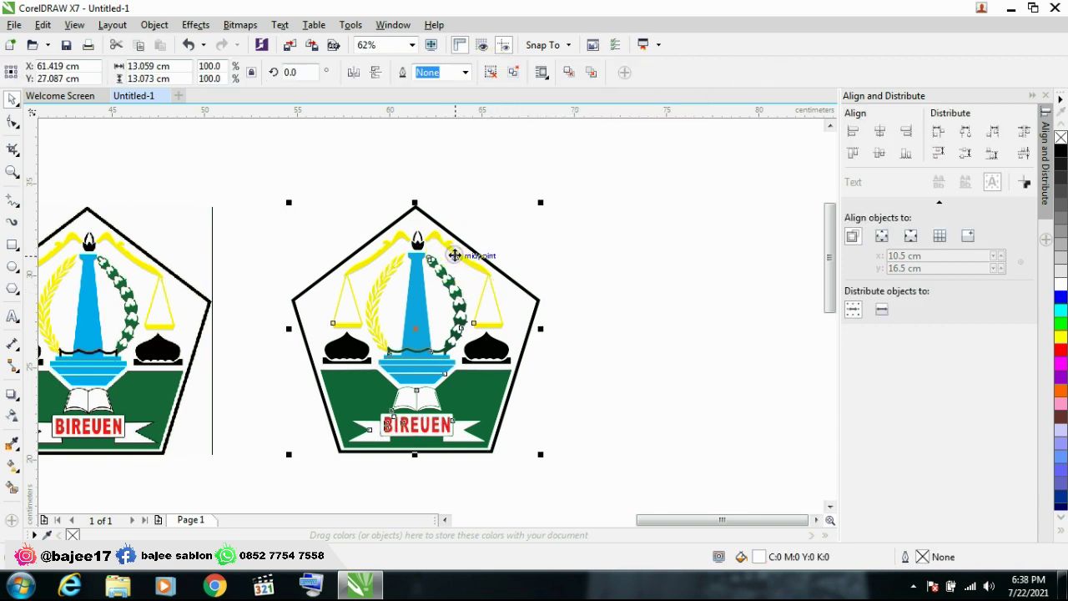
pyautogui.click(495, 73)
pyautogui.click(482, 154)
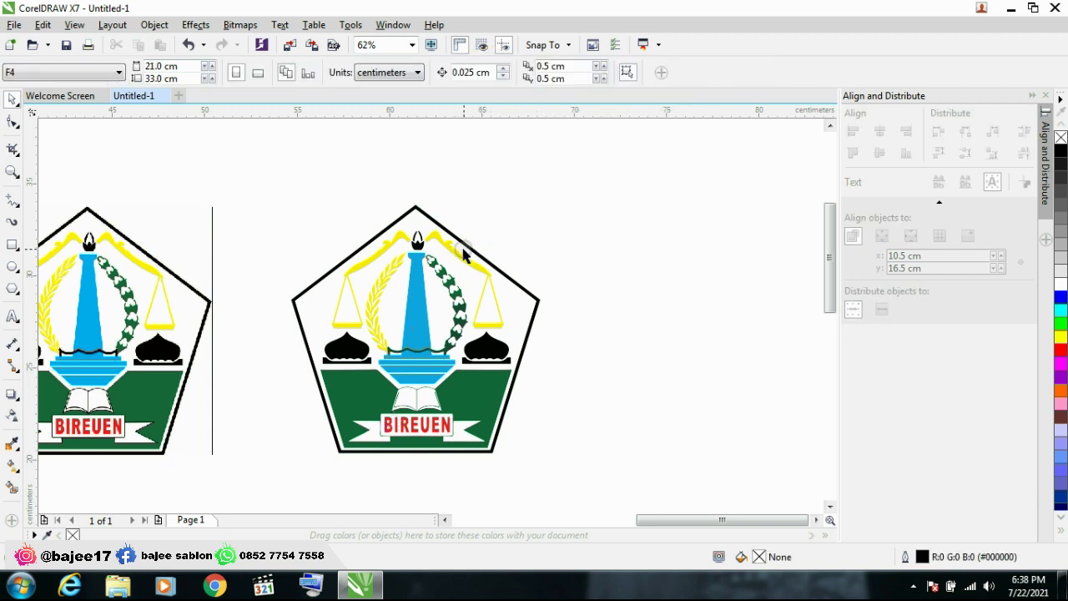
# Try moving the large white background shape to about X 72.1 cm, Y 27.1 cm, and undo the move
pyautogui.click(454, 256)
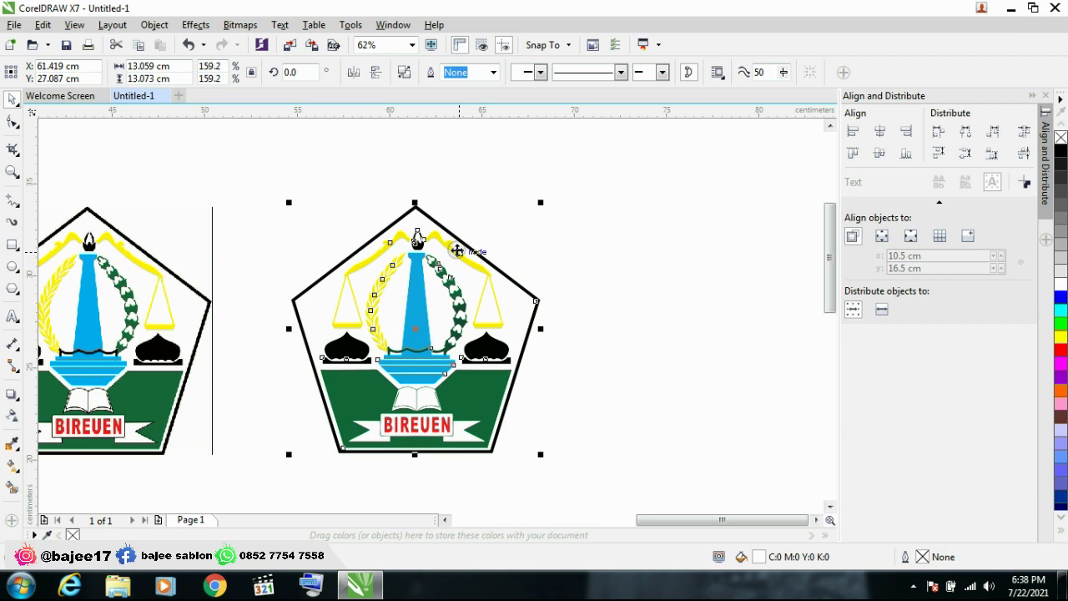
pyautogui.moveTo(457, 251); pyautogui.dragTo(651, 249)
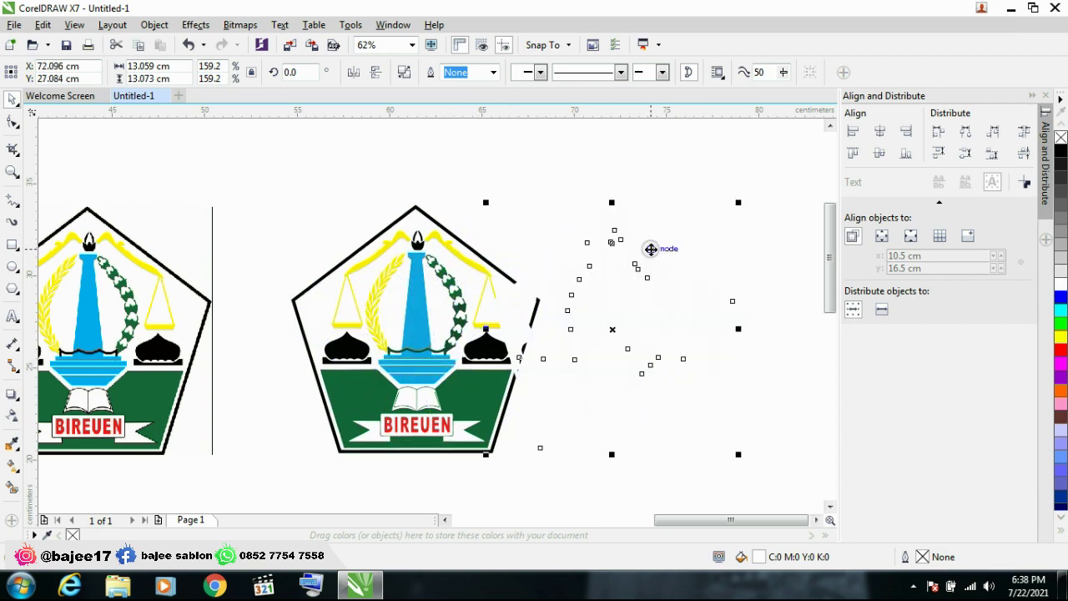
pyautogui.hotkey('ctrl', 'z')
pyautogui.click(651, 254)
# Move the black group with the pentagon outline, flame and domes clear of the traced logo, to about X 76.8 cm, Y 27.4 cm
pyautogui.scroll(3, 543, 291)
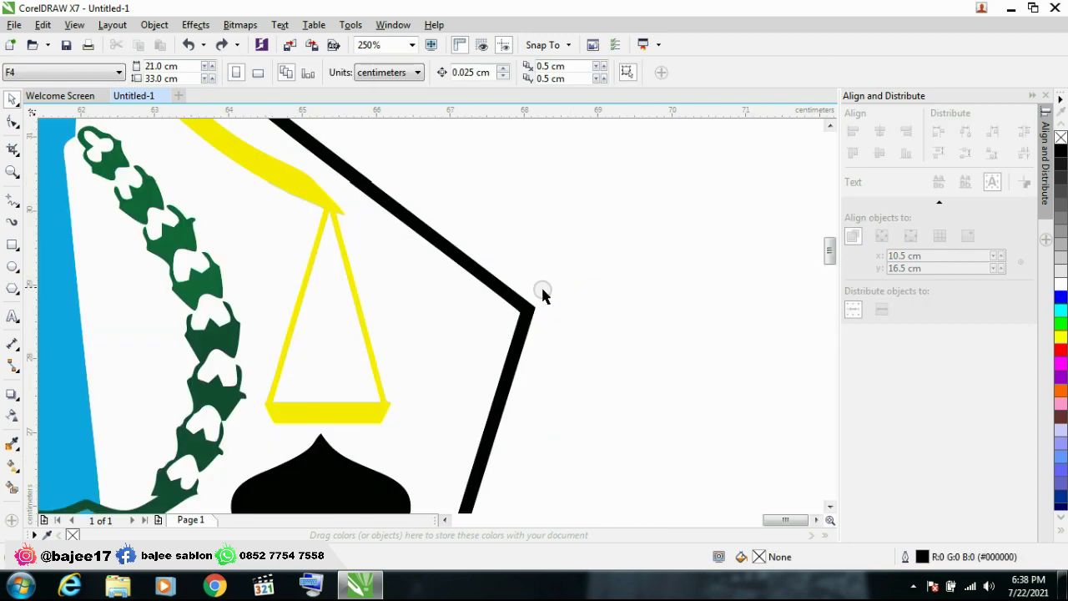
pyautogui.click(525, 306)
pyautogui.scroll(-3, 528, 309)
pyautogui.click(528, 309)
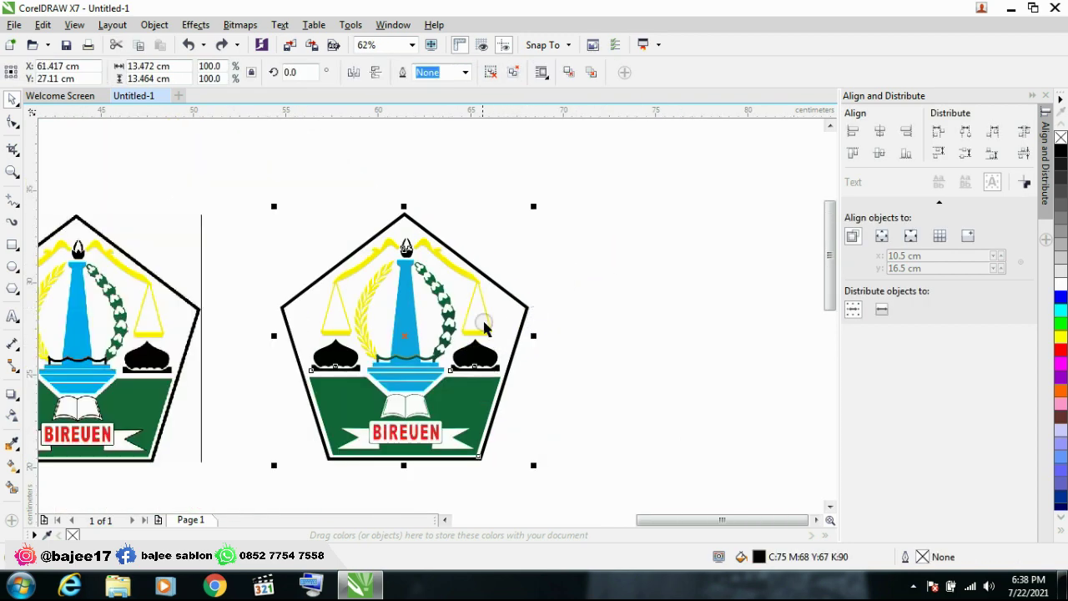
pyautogui.moveTo(404, 337); pyautogui.dragTo(689, 330)
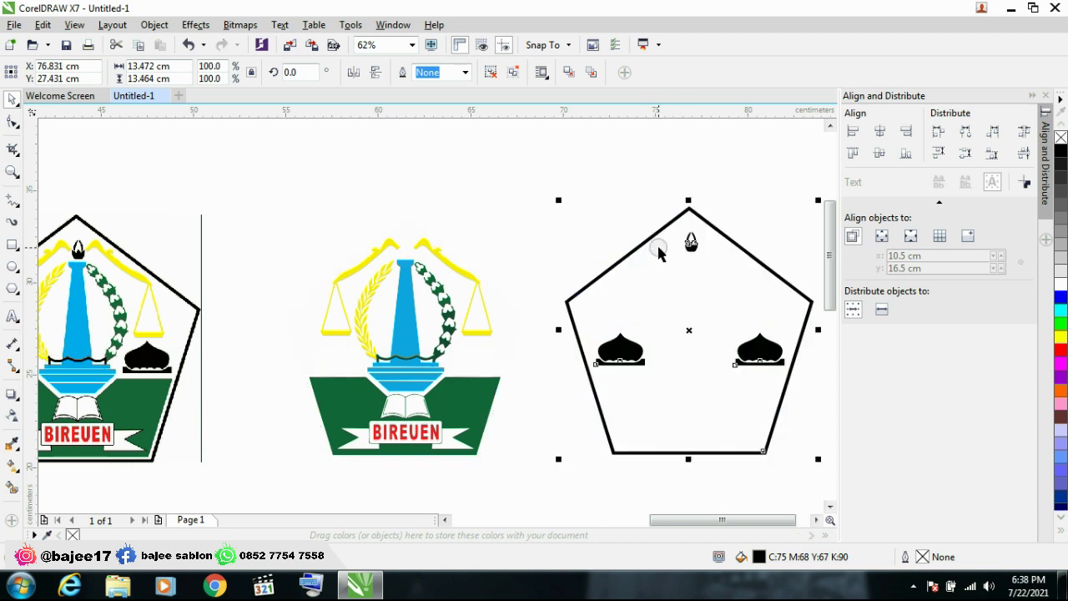
pyautogui.scroll(-2, 432, 273)
pyautogui.scroll(2, 450, 265)
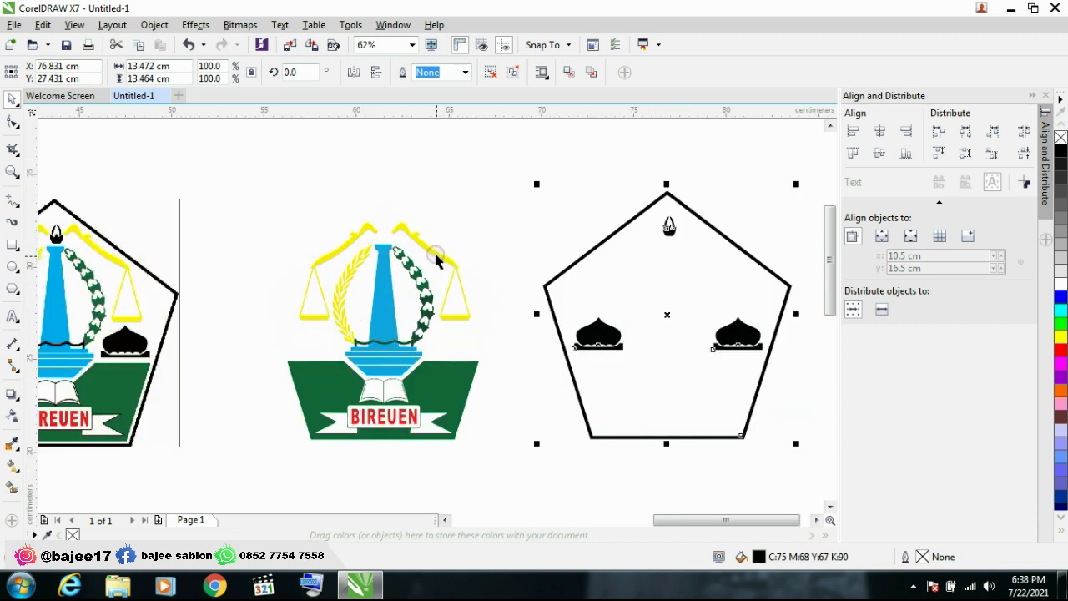
# Move the large white background shape beyond the black outline, to about X 92.7 cm, Y 28 cm, and fill it with brown #663333
pyautogui.click(436, 248)
pyautogui.scroll(-2, 414, 261)
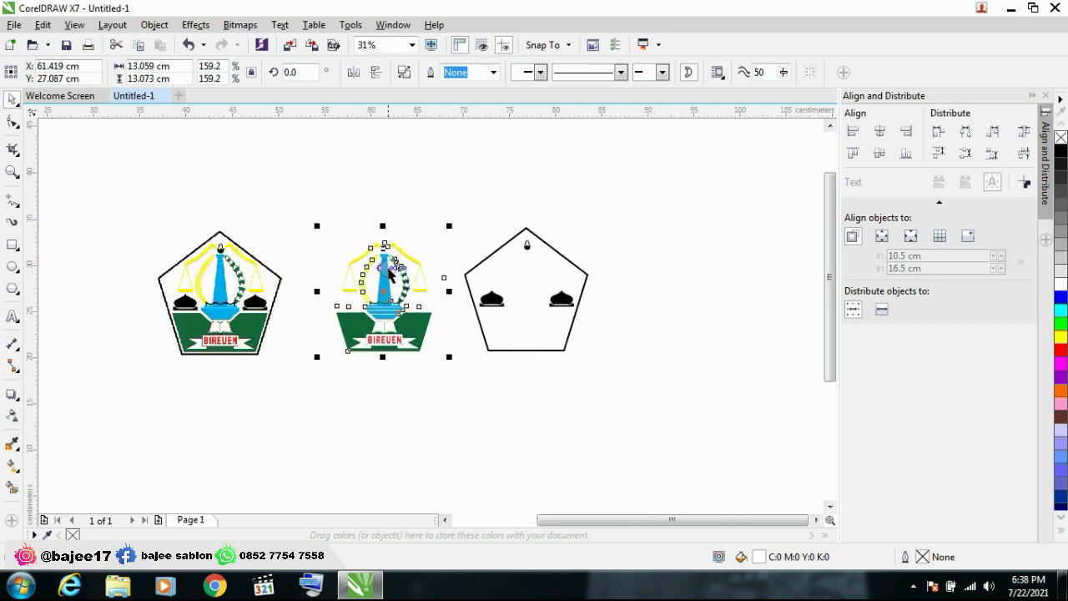
pyautogui.scroll(2, 414, 261)
pyautogui.moveTo(409, 245); pyautogui.dragTo(453, 285)
pyautogui.scroll(-2, 834, 238)
pyautogui.click(681, 281)
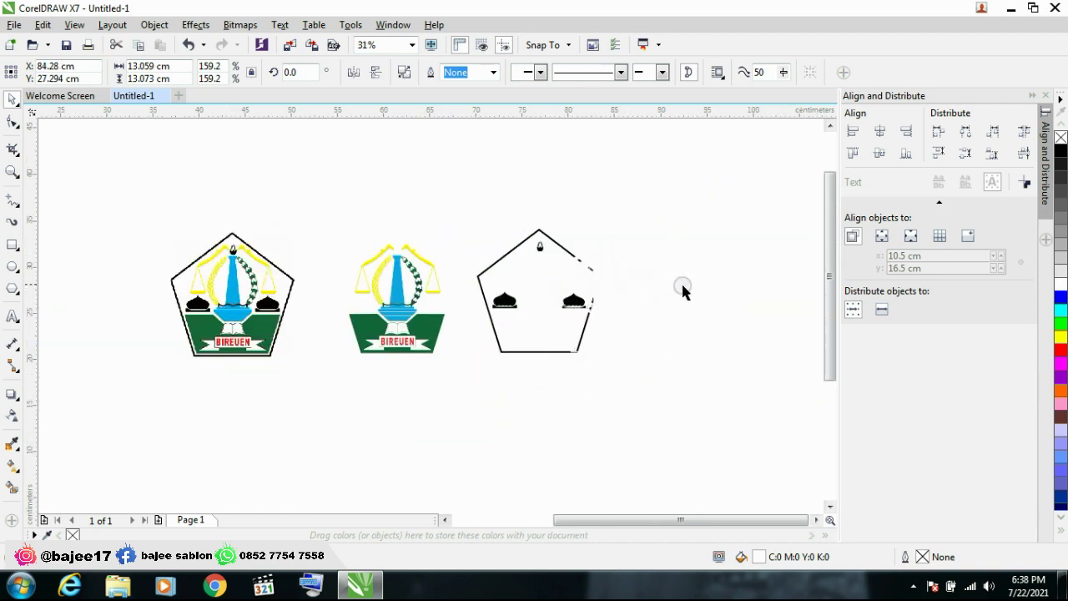
pyautogui.click(617, 316)
pyautogui.moveTo(615, 303); pyautogui.dragTo(685, 285)
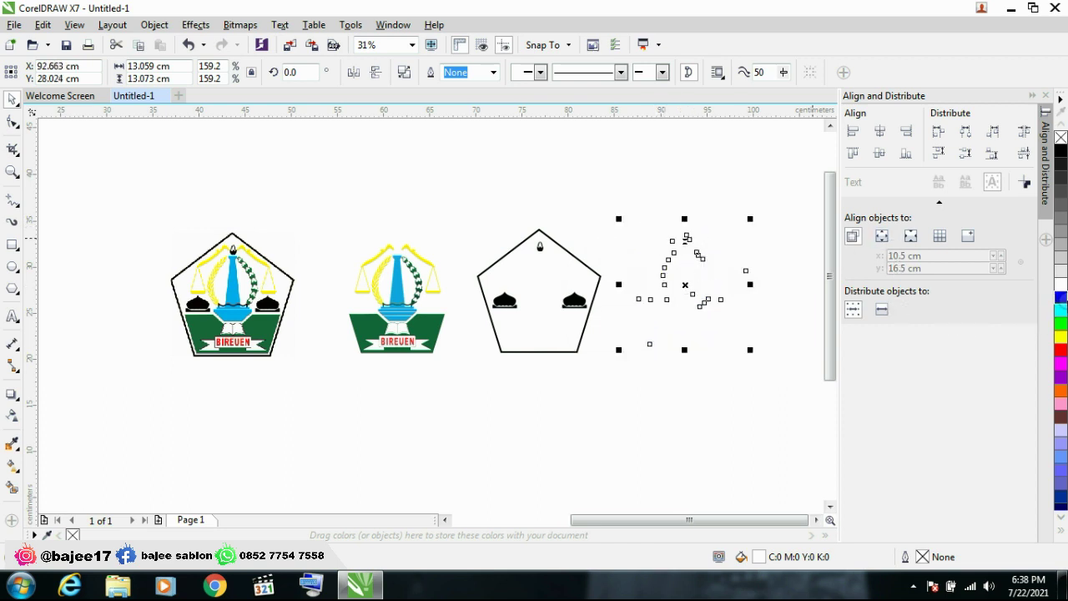
pyautogui.moveTo(1061, 417); pyautogui.dragTo(701, 319)
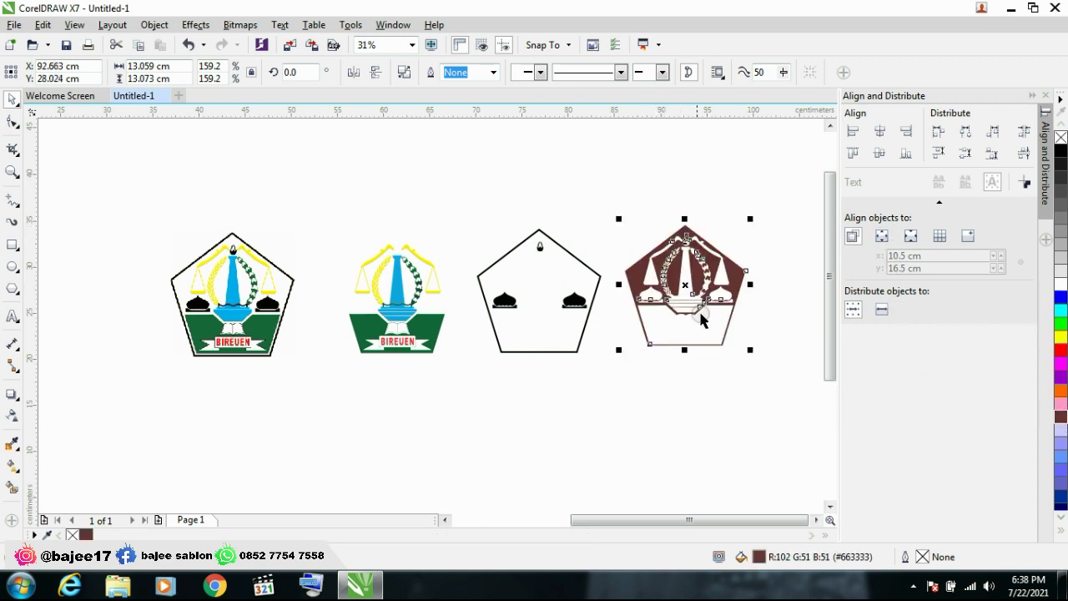
# Move the green group with the base and part of the wreath below the traced logo, to about X 62.2 cm, Y 13.5 cm
pyautogui.scroll(1, 443, 328)
pyautogui.click(438, 330)
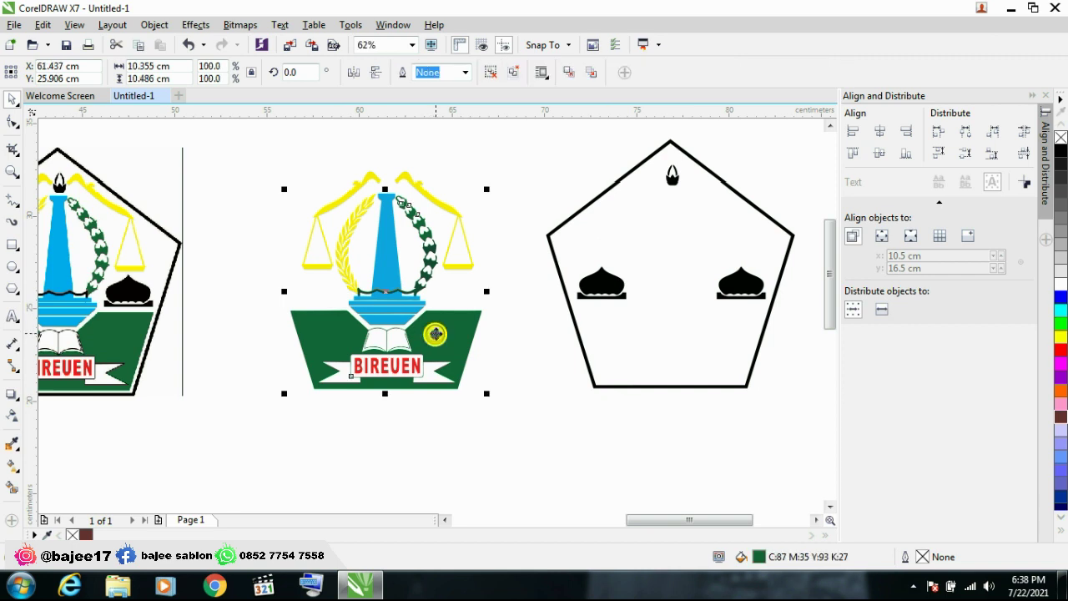
pyautogui.scroll(-1, 437, 330)
pyautogui.moveTo(409, 342); pyautogui.dragTo(416, 456)
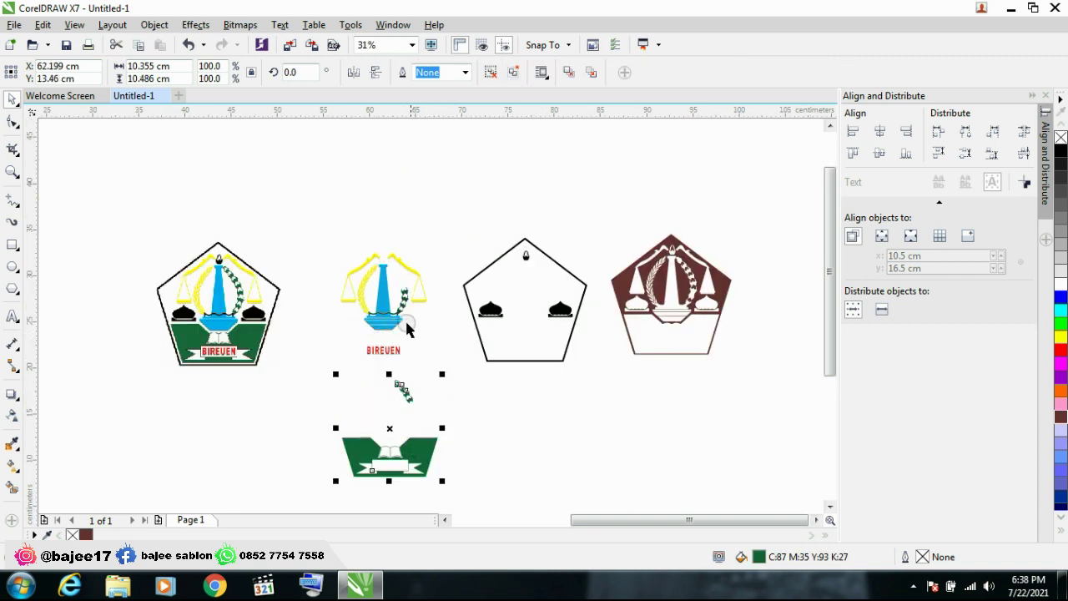
# Move the blue tower below the black pentagon and the yellow scales group below the brown shape, to about X 93.7 cm, Y 12.5 cm
pyautogui.moveTo(382, 296); pyautogui.dragTo(539, 455)
pyautogui.click(399, 281)
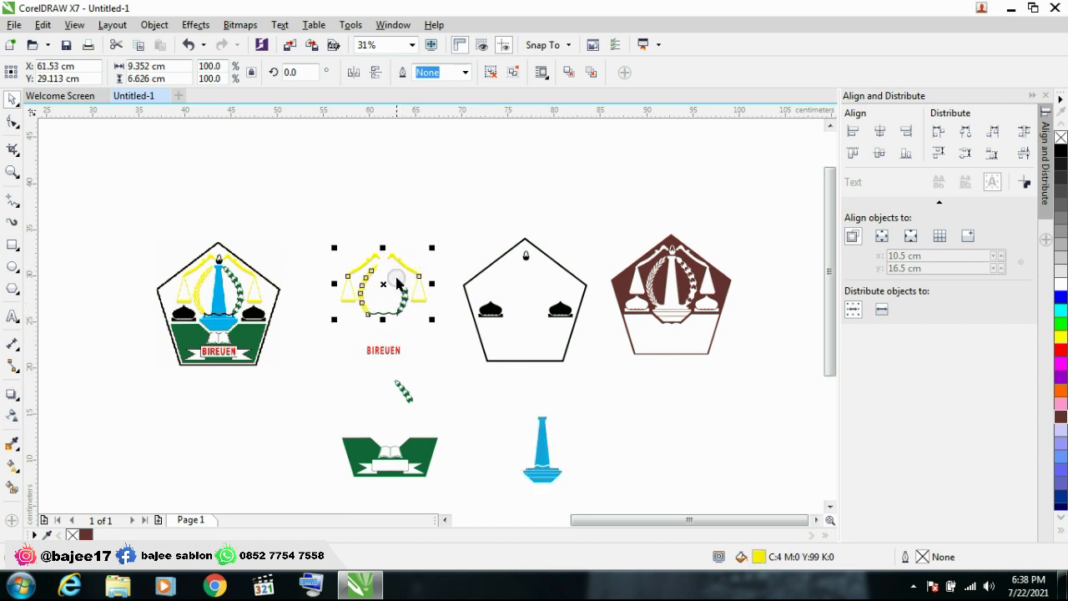
pyautogui.moveTo(384, 283); pyautogui.dragTo(680, 436)
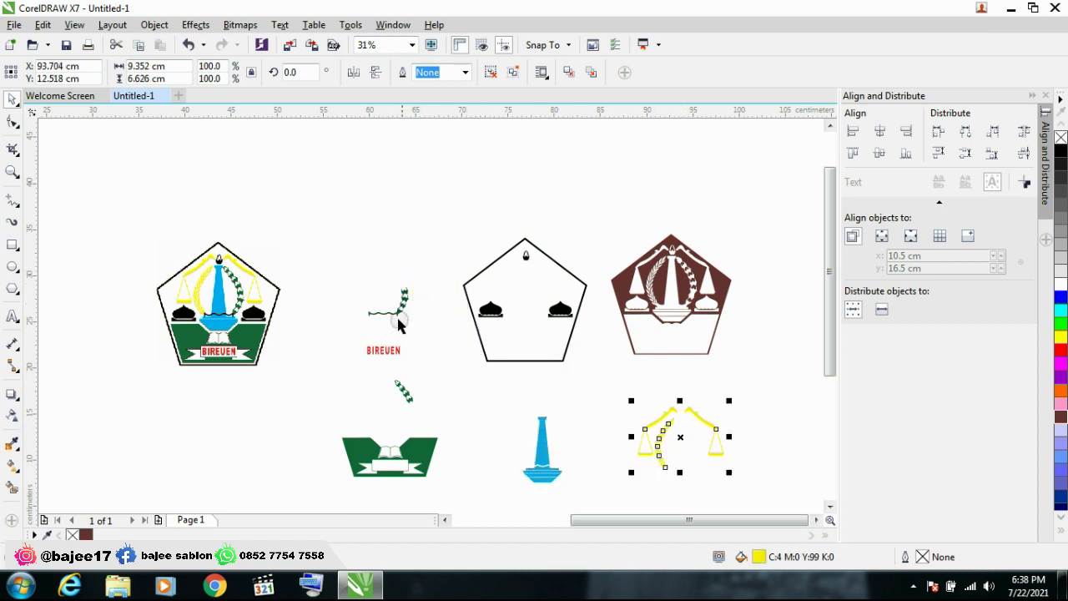
# Examine the remaining traced pieces around the BIREUEN lettering, selecting the white shape there
pyautogui.scroll(3, 393, 317)
pyautogui.scroll(-3, 391, 305)
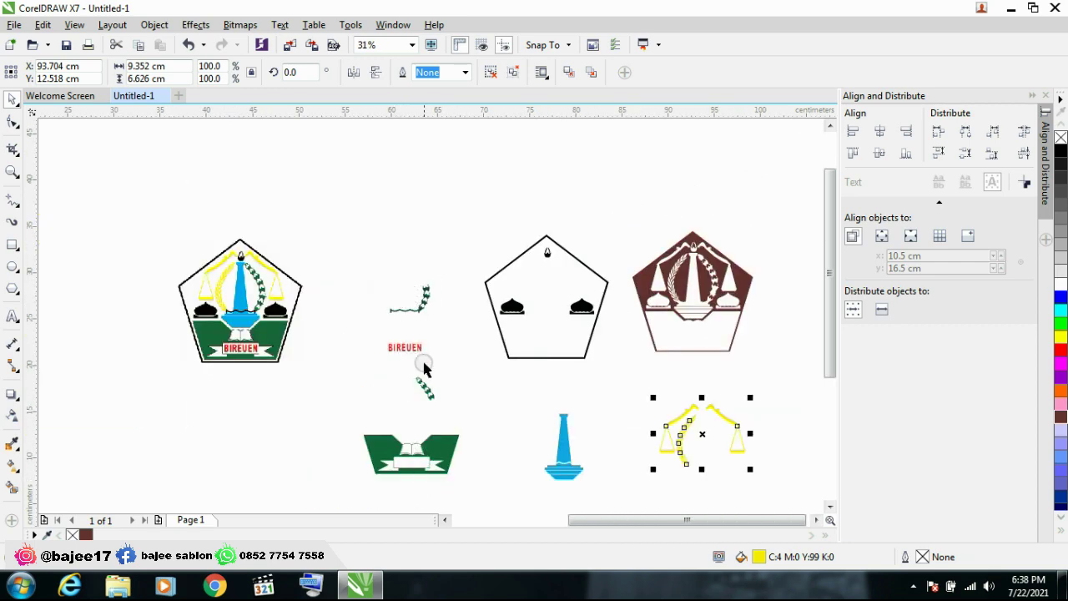
pyautogui.scroll(4, 403, 380)
pyautogui.scroll(-3, 403, 385)
pyautogui.click(350, 311)
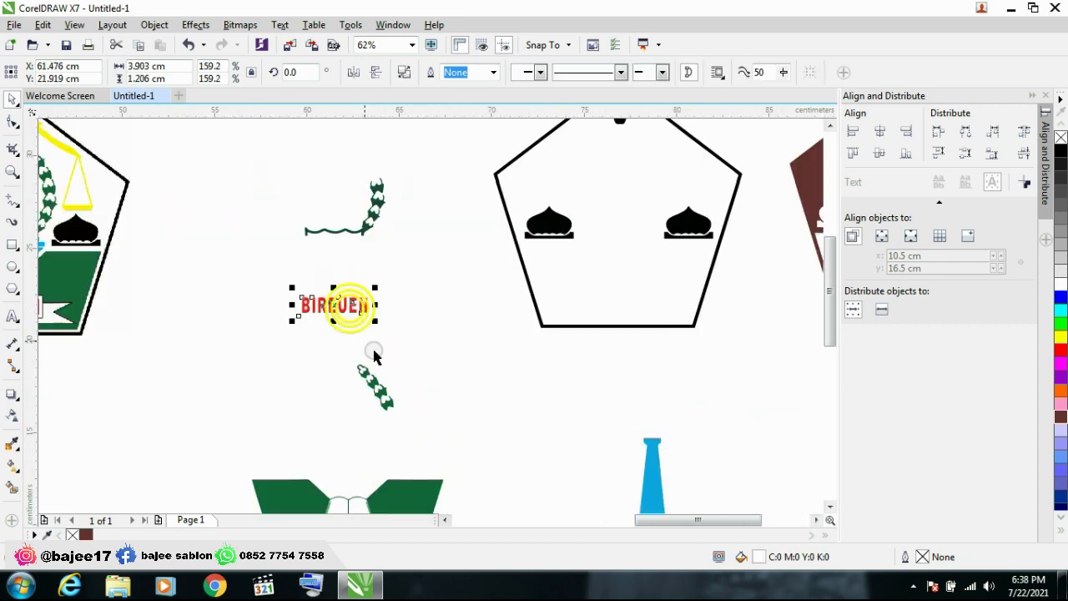
pyautogui.scroll(-2, 363, 267)
pyautogui.scroll(-3, 409, 272)
pyautogui.scroll(3, 417, 284)
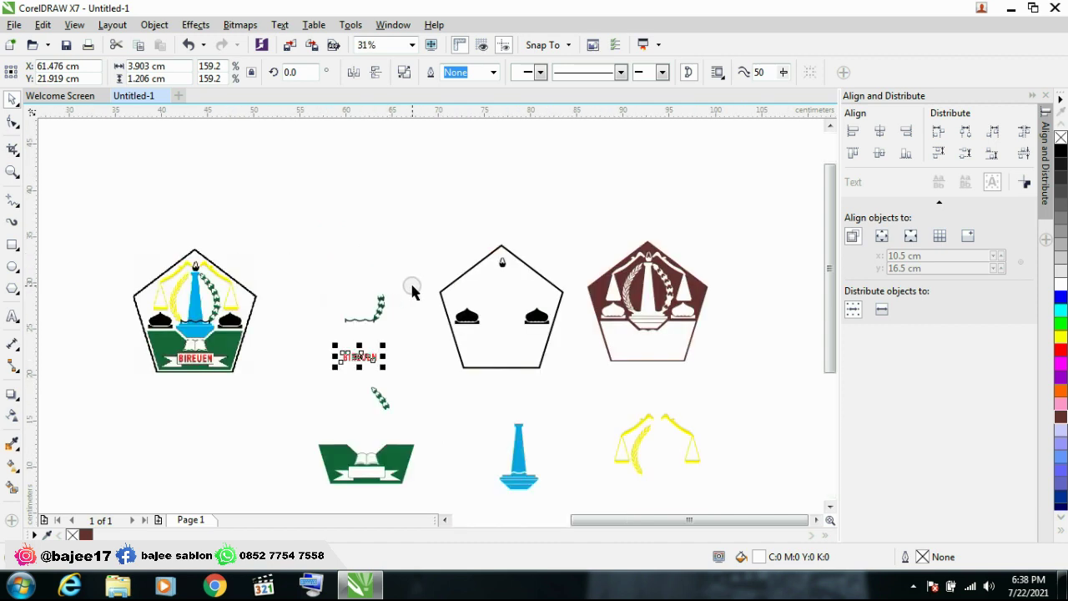
pyautogui.click(400, 226)
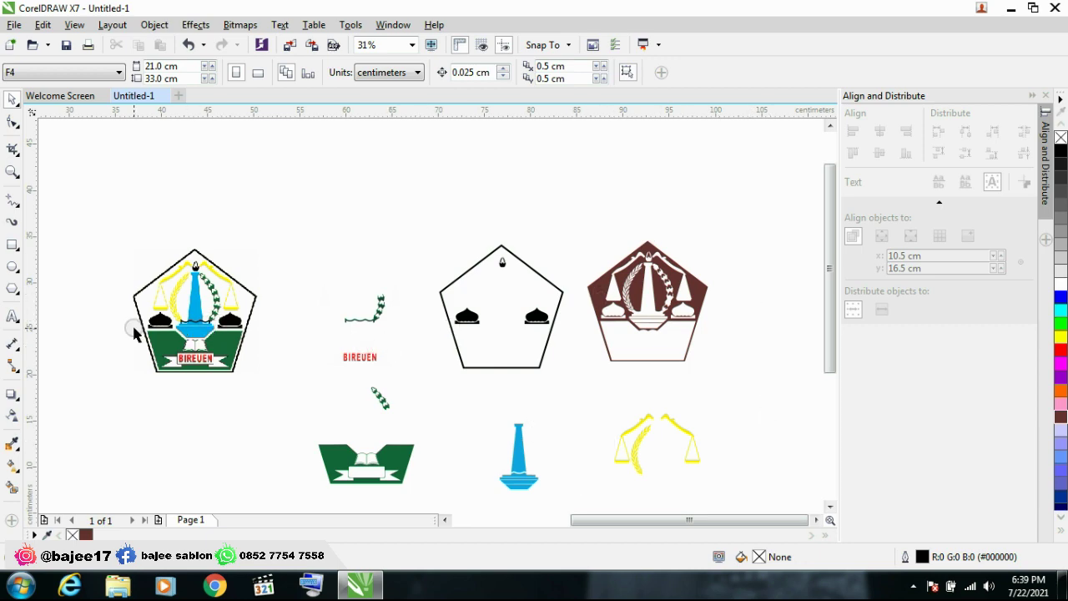
# Move the original bitmap logo slightly, to about X 44.7 cm, Y 27.9 cm
pyautogui.scroll(1, 134, 331)
pyautogui.scroll(-1, 155, 329)
pyautogui.scroll(2, 167, 326)
pyautogui.click(192, 288)
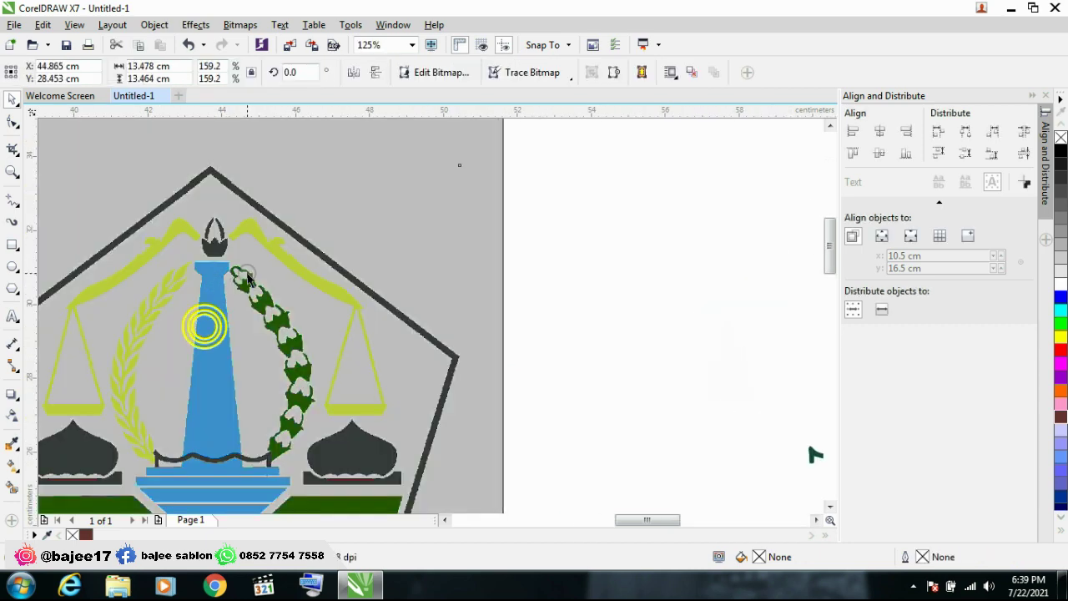
pyautogui.scroll(-2, 247, 279)
pyautogui.moveTo(237, 298)
pyautogui.mouseDown()
pyautogui.moveTo(221, 315)
pyautogui.moveTo(210, 302)
pyautogui.moveTo(205, 320)
pyautogui.moveTo(234, 306)
pyautogui.mouseUp()
# Examine the bitmap logo's outline and scale beam up close, and compare them with the separated vector pieces
pyautogui.scroll(1, 221, 316)
pyautogui.scroll(2, 292, 242)
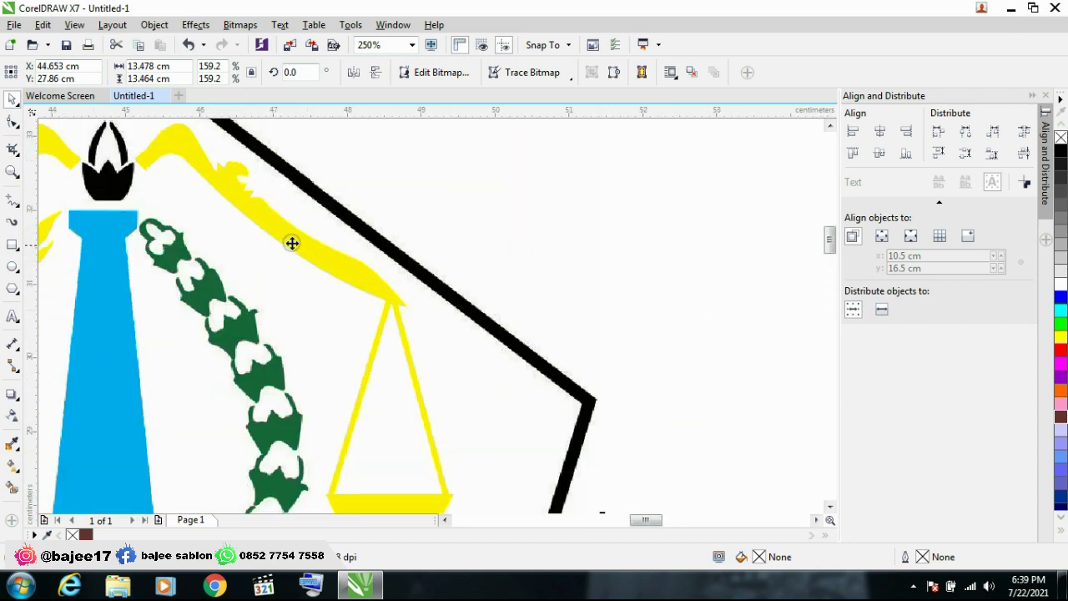
pyautogui.scroll(1, 333, 234)
pyautogui.scroll(-5, 239, 297)
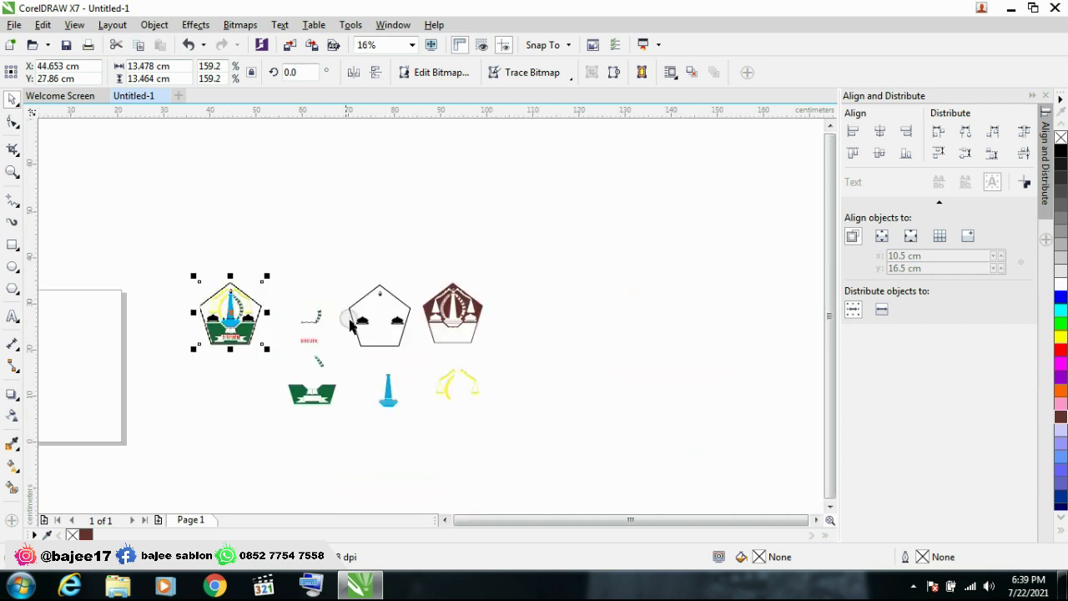
pyautogui.scroll(2, 330, 321)
pyautogui.scroll(-2, 325, 324)
pyautogui.scroll(2, 267, 340)
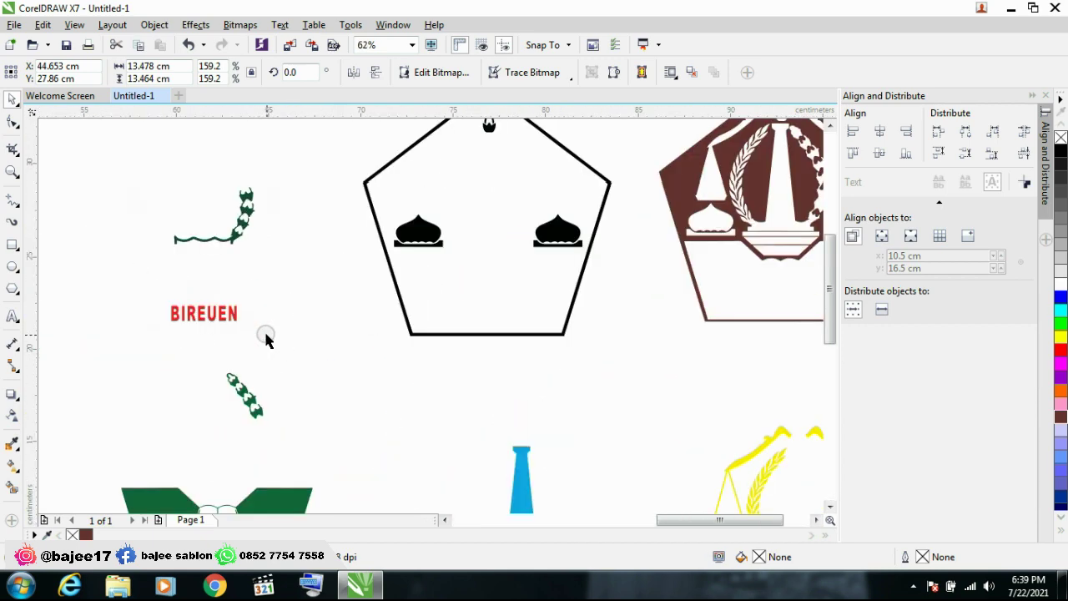
pyautogui.scroll(-1, 267, 283)
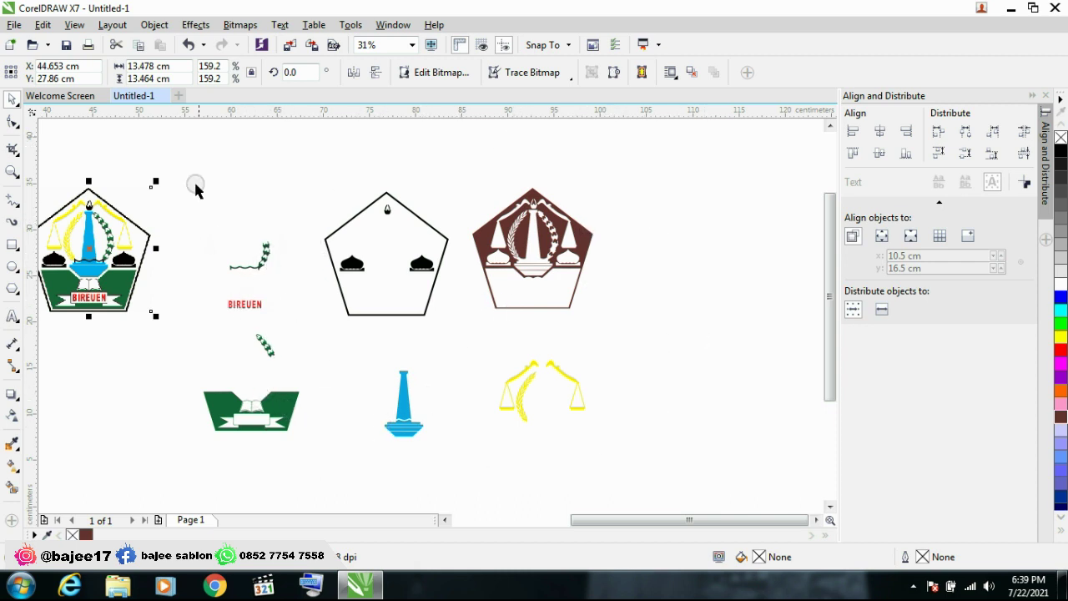
# Select all the separated vector pieces together, clear the selection, and review them beside the original bitmap
pyautogui.moveTo(176, 166); pyautogui.dragTo(701, 482)
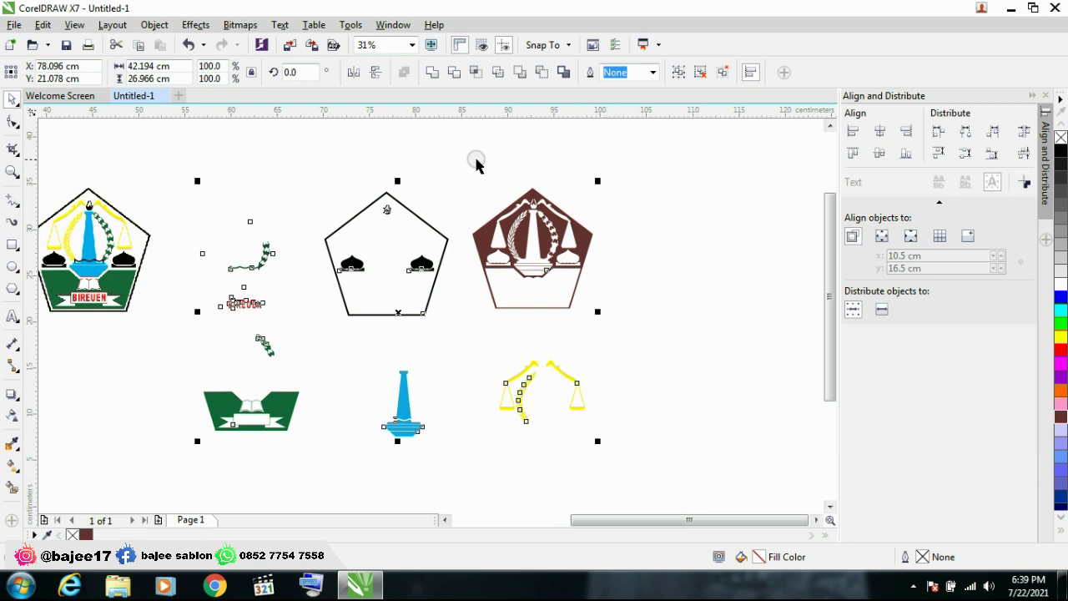
pyautogui.click(313, 169)
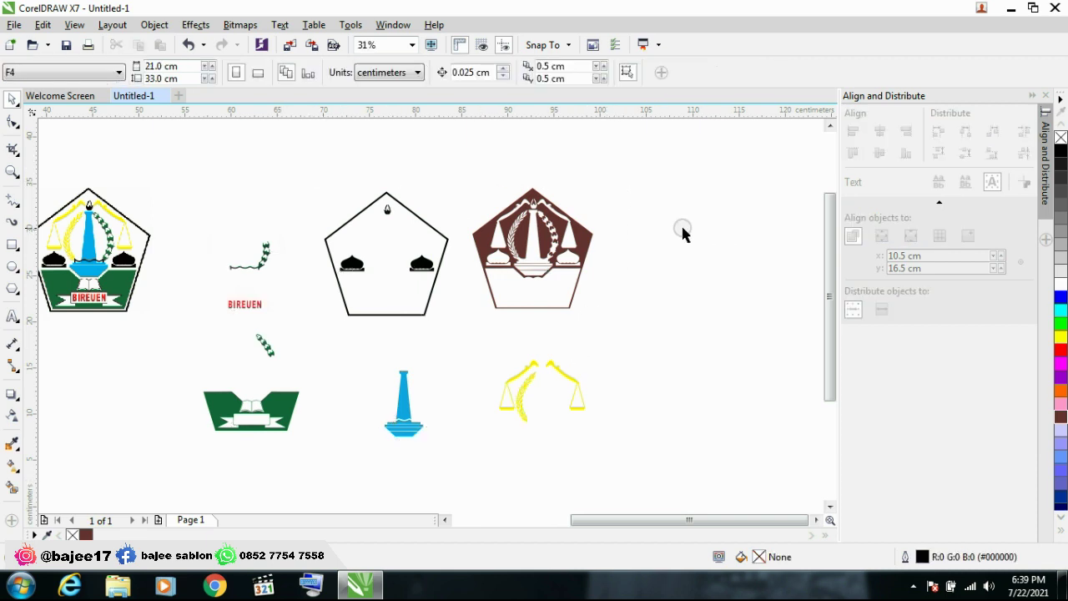
pyautogui.scroll(-2, 342, 300)
pyautogui.scroll(2, 251, 309)
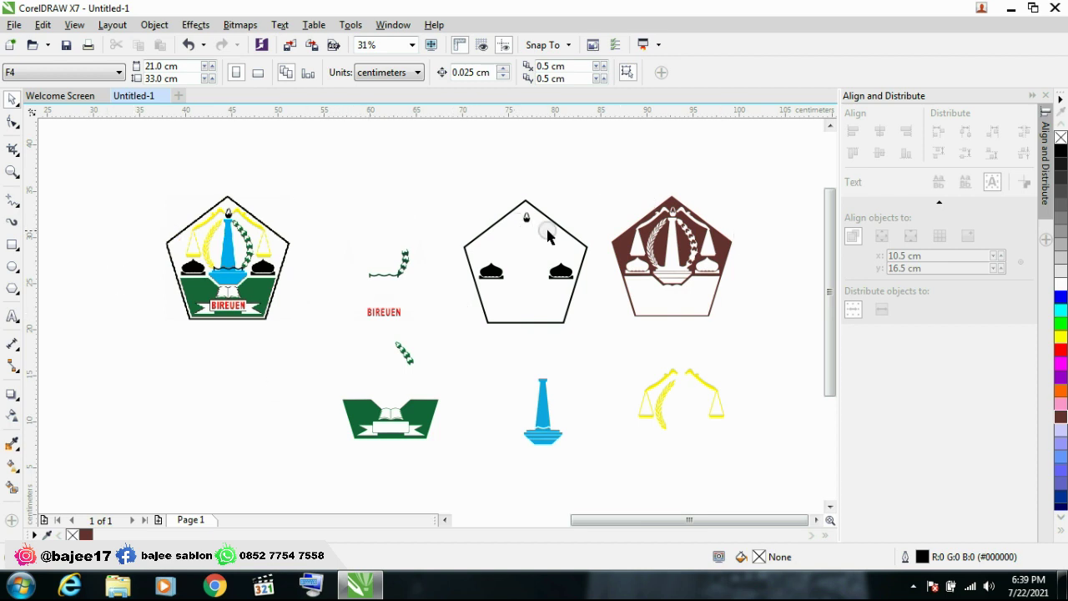
pyautogui.click(913, 587)
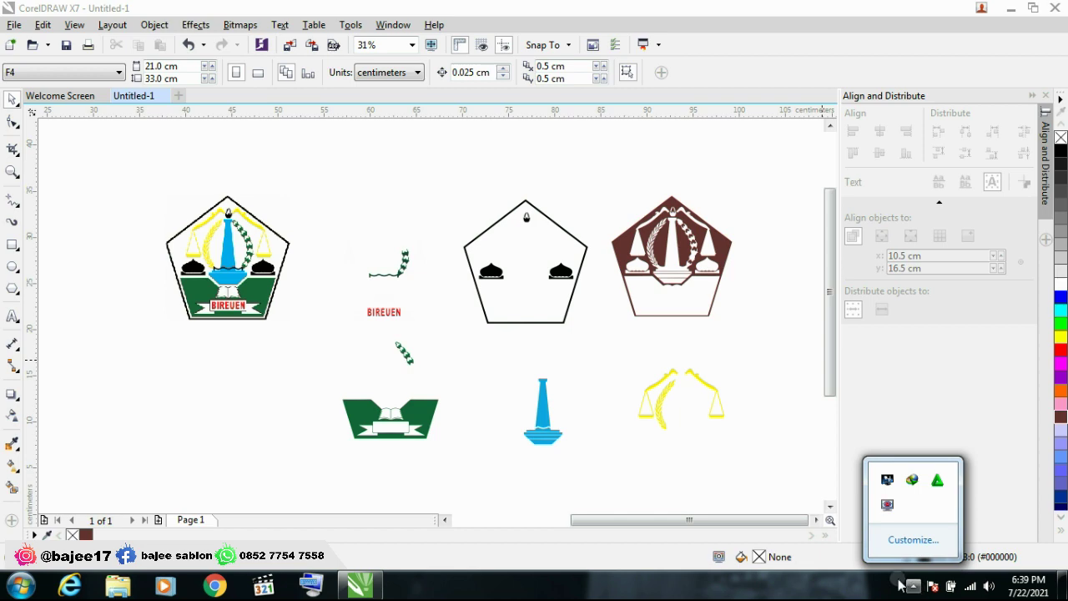